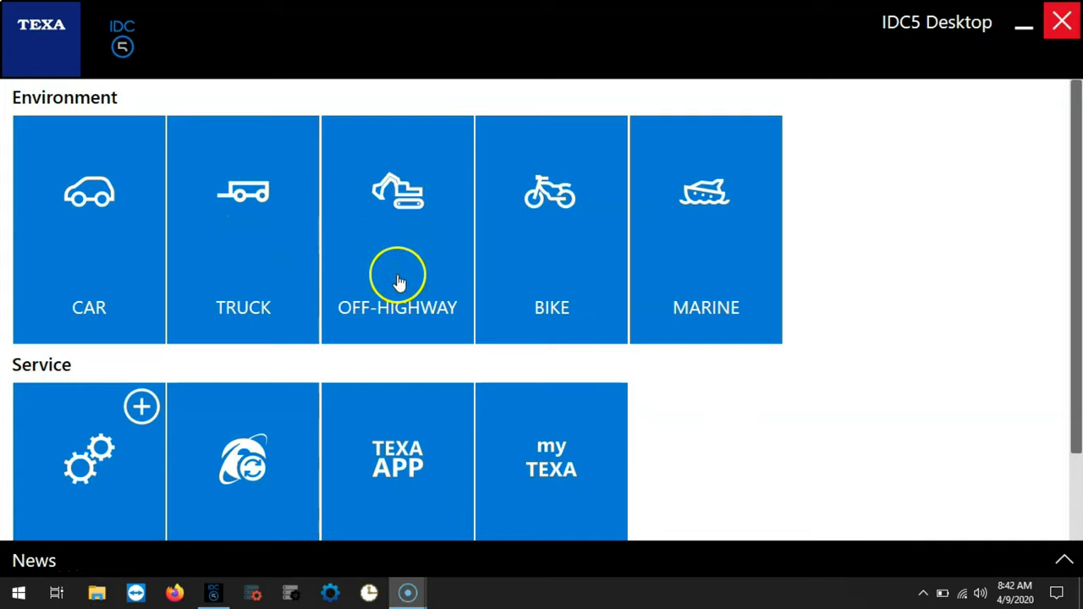
# - Enter the Truck environment, then bring up the Diesel Laptops launcher and close it again
pyautogui.click(259, 250)
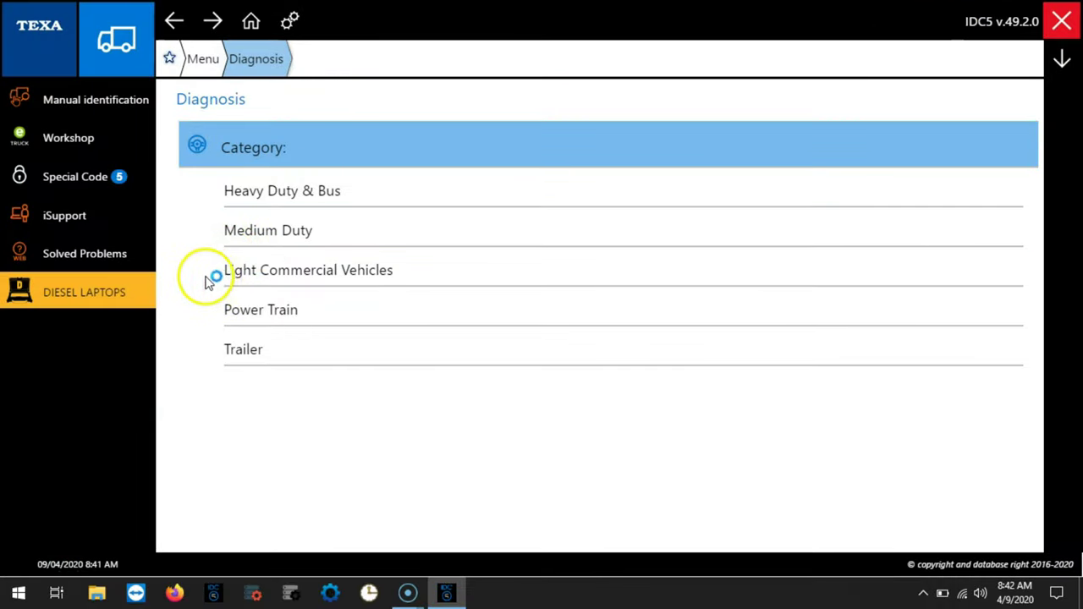
pyautogui.click(72, 293)
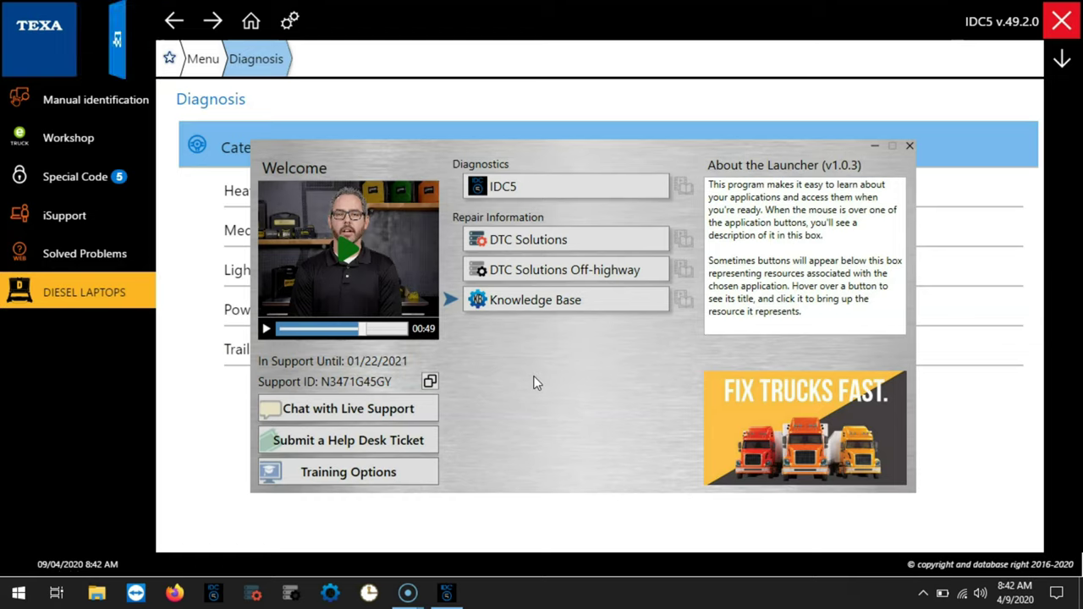
pyautogui.click(910, 146)
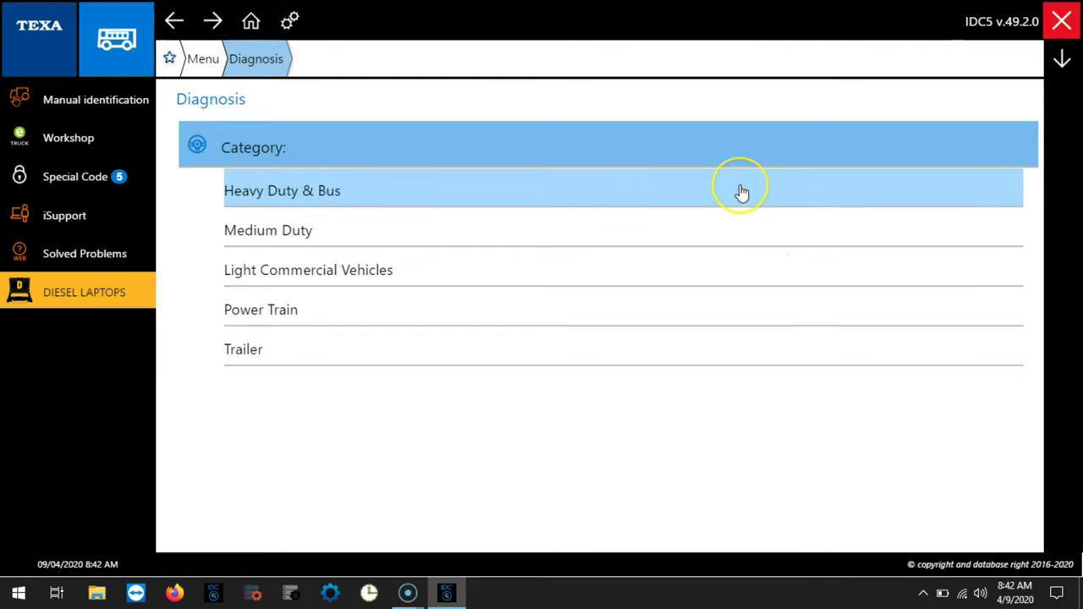
# - Identify the vehicle manually as Heavy Duty & Bus, make FREIGHTLINER, model Detroit Diesel - Mercedes Benz
pyautogui.click(740, 194)
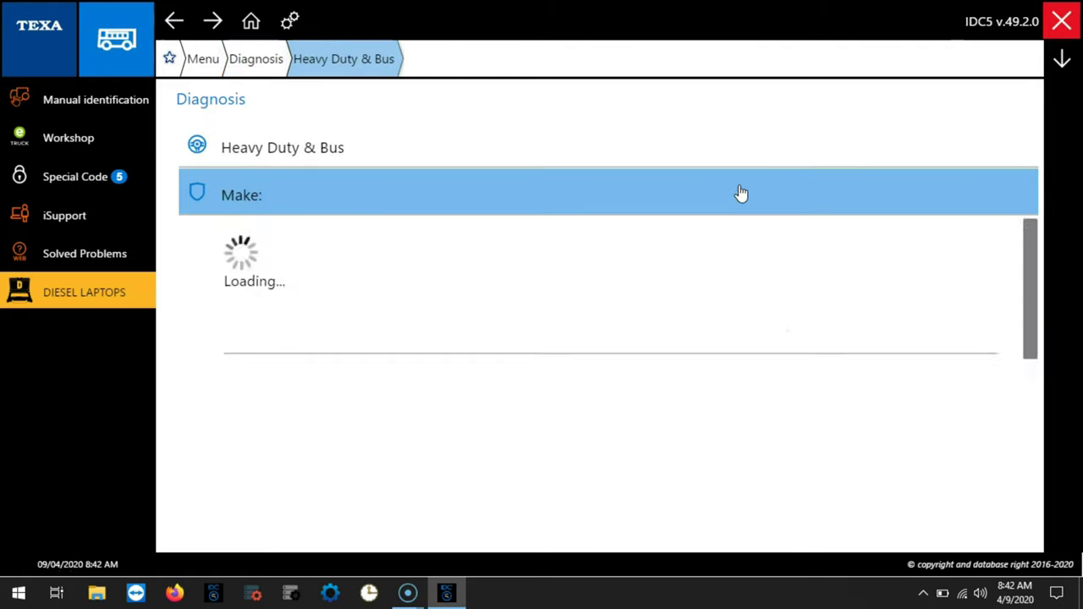
pyautogui.scroll(-5, 716, 227)
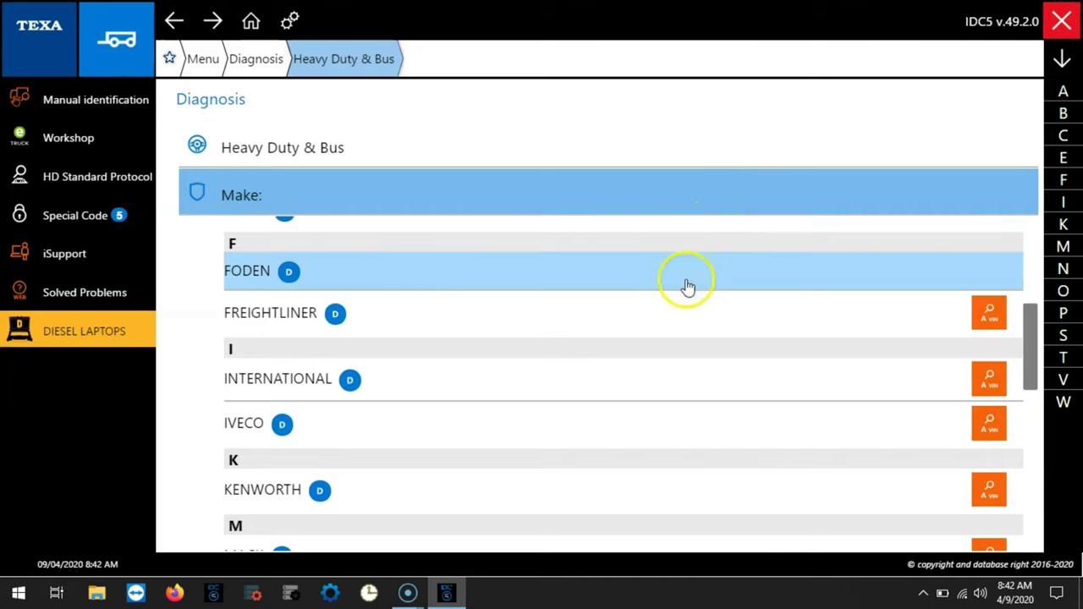
pyautogui.click(668, 326)
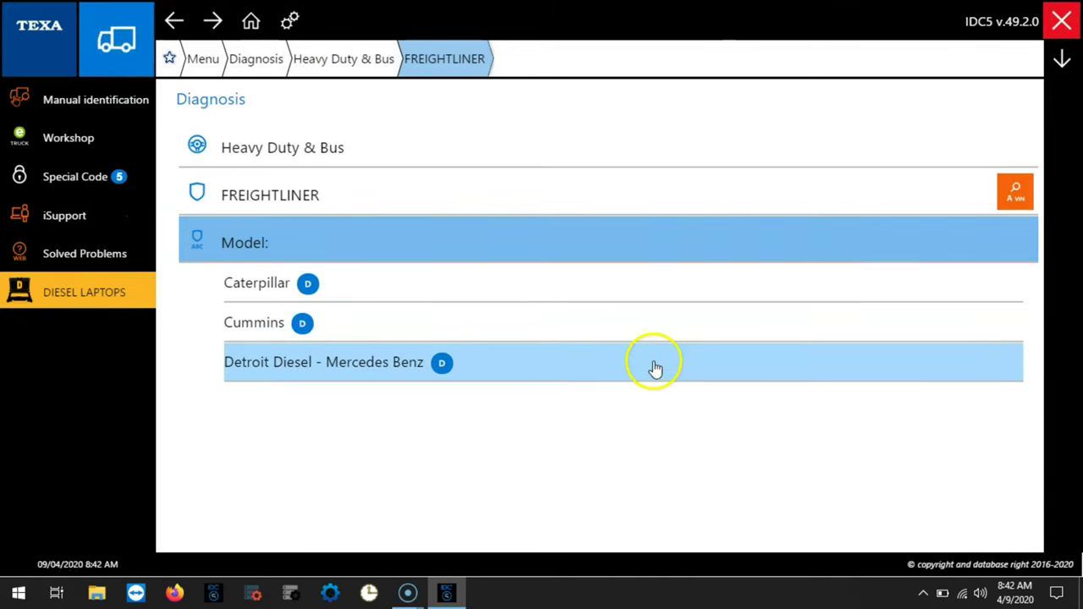
pyautogui.click(655, 368)
# - Start a DEMO diagnosis of the Diesel injection system Detroit - MBE Engine management system EPA 07 / 10 / 13 and confirm its introductory notice
pyautogui.scroll(-3, 652, 362)
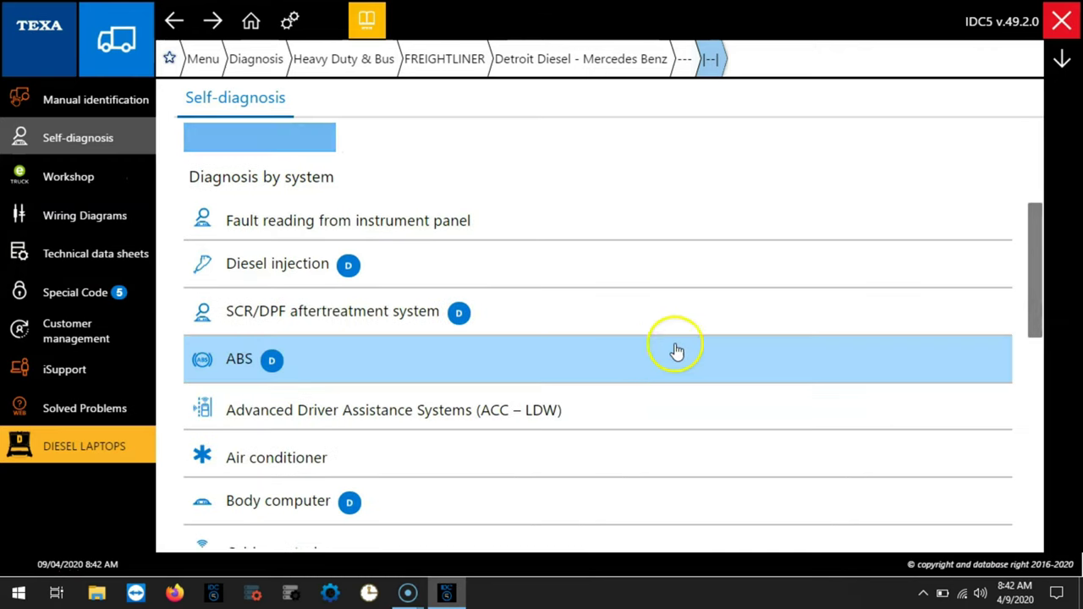
pyautogui.click(717, 279)
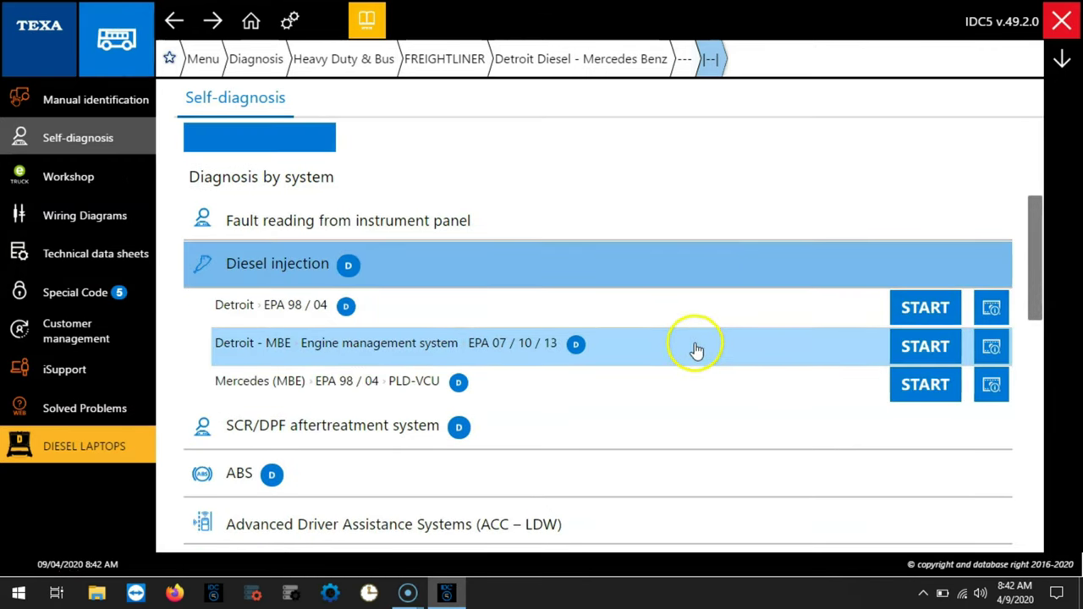
pyautogui.click(925, 346)
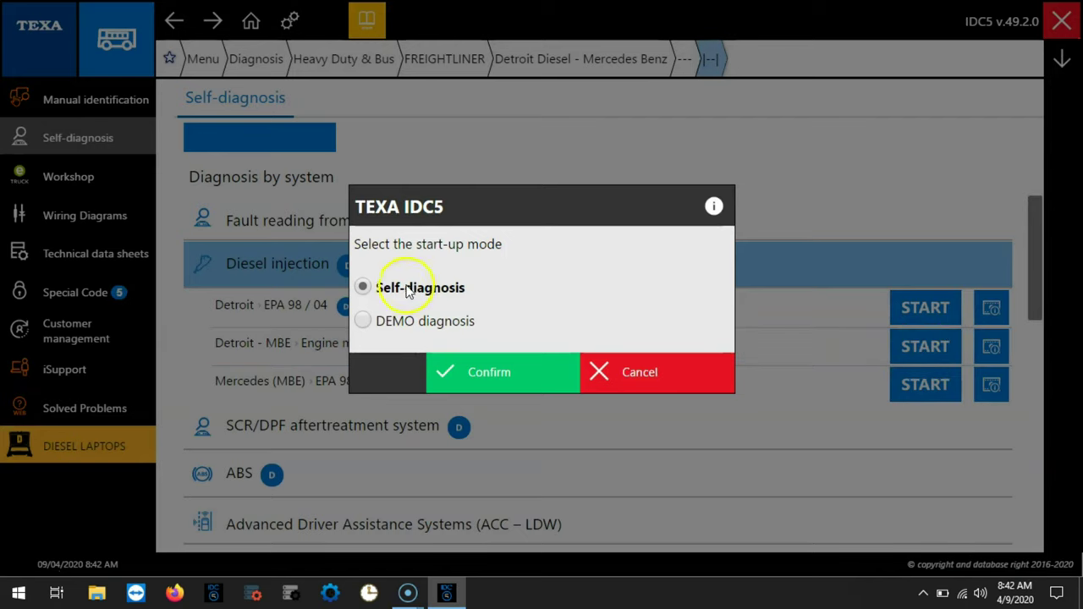
pyautogui.click(398, 325)
pyautogui.click(435, 372)
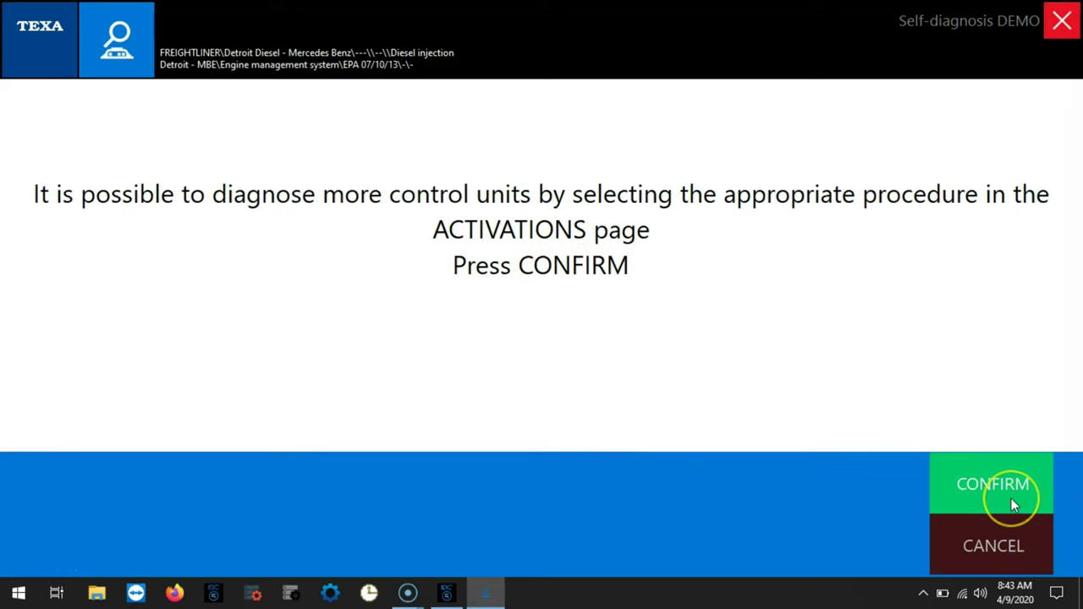
pyautogui.click(1012, 499)
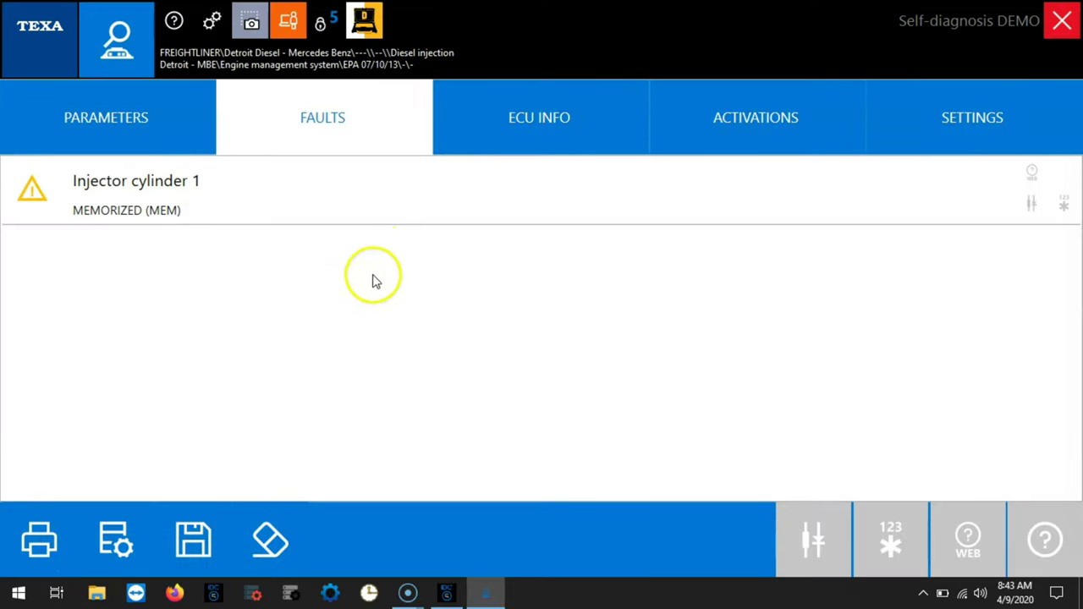
# - View the details of the memorized Injector cylinder 1 fault and return to the fault list
pyautogui.click(414, 220)
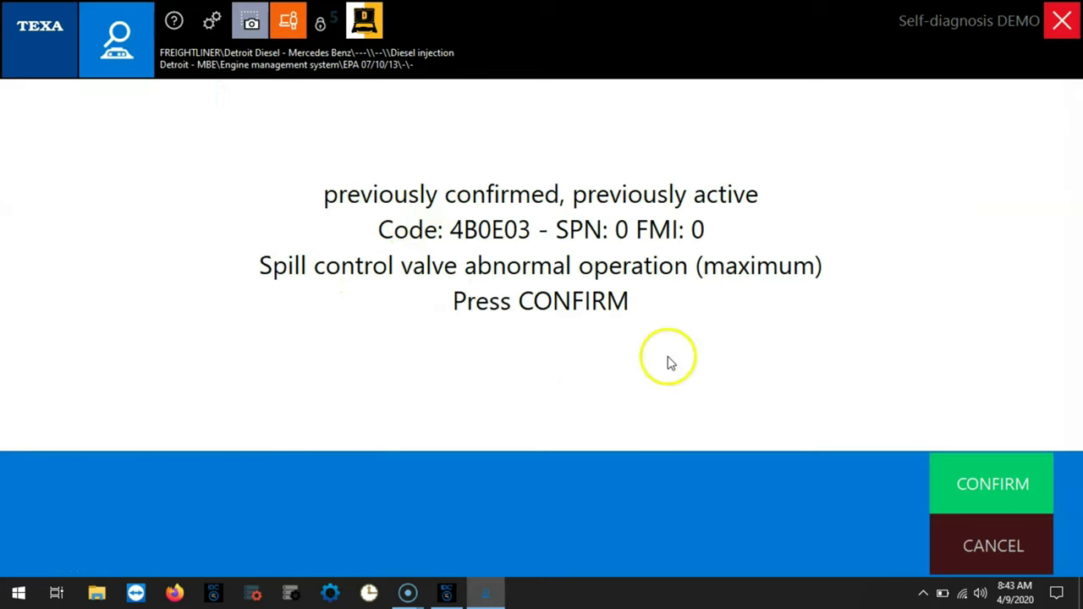
pyautogui.click(961, 466)
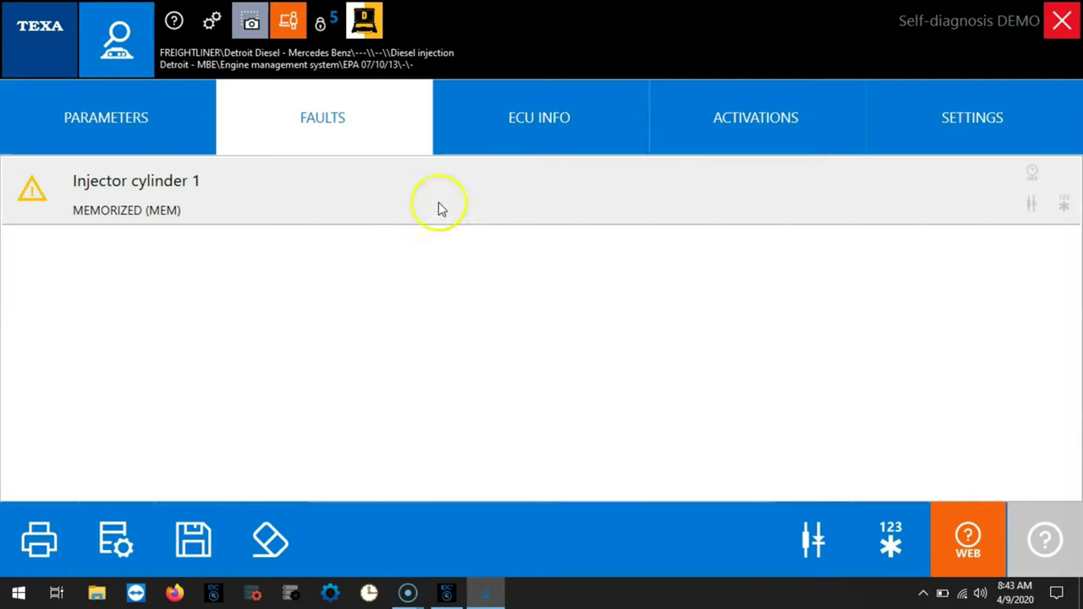
# - Bring up the Diesel Laptops launcher, view the training website's class calendar from its training options, and close the browser
pyautogui.click(364, 23)
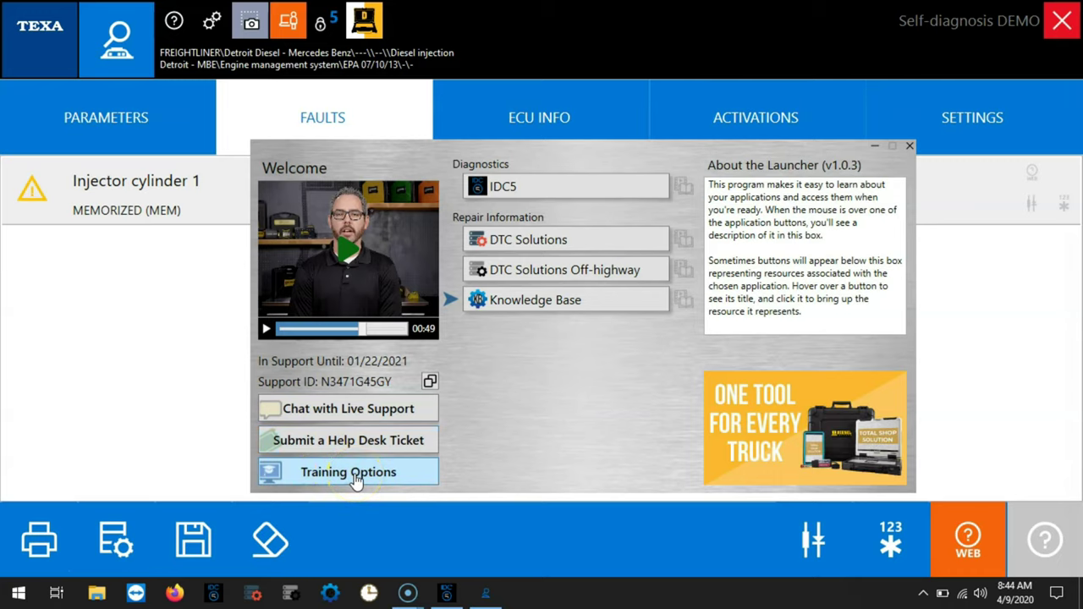
pyautogui.click(369, 479)
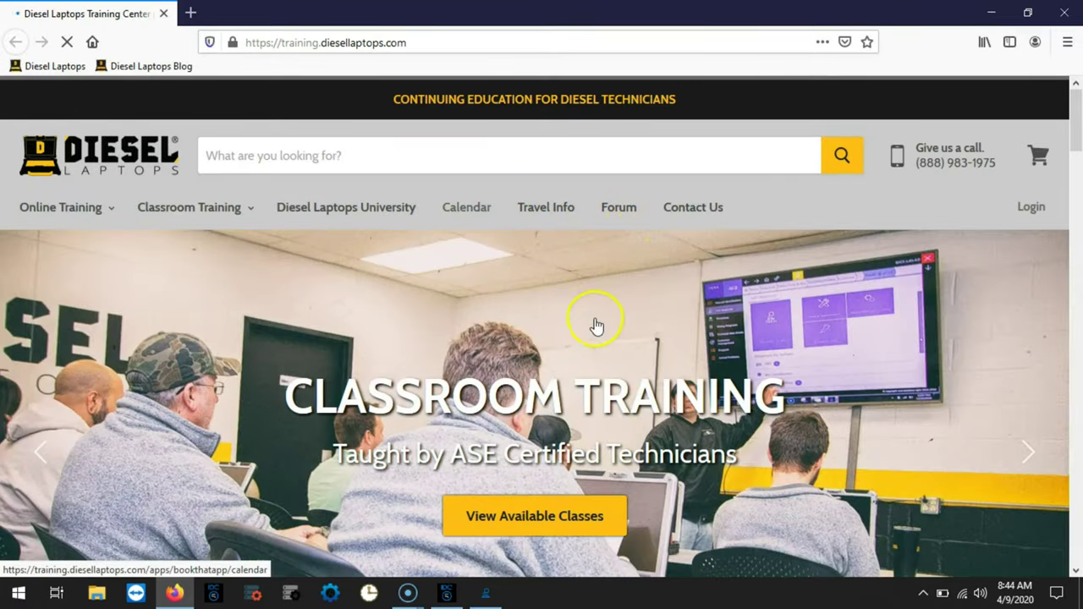
pyautogui.click(596, 325)
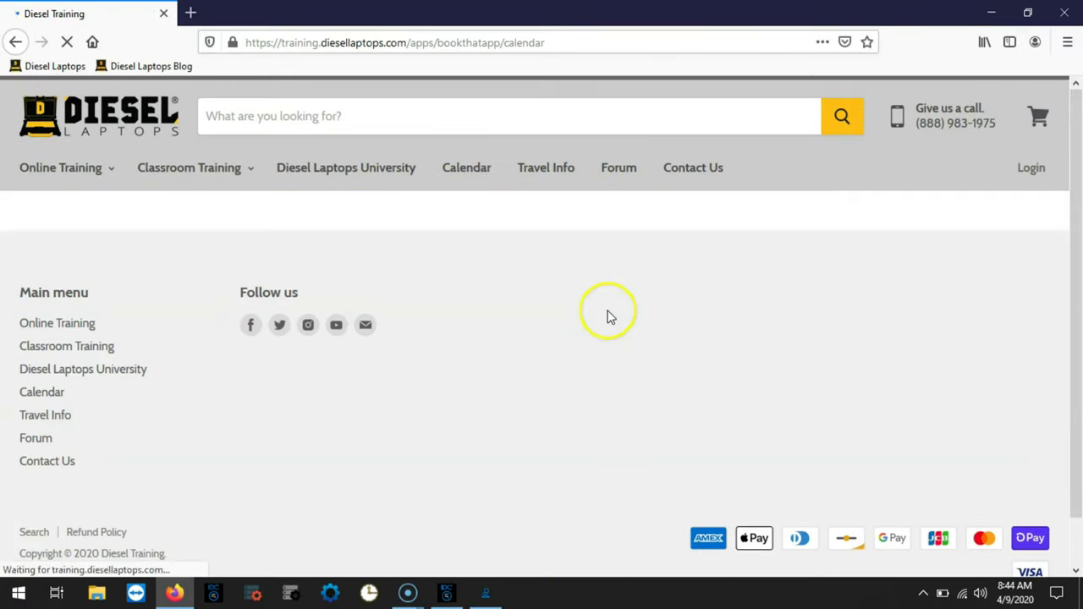
pyautogui.scroll(-4, 609, 314)
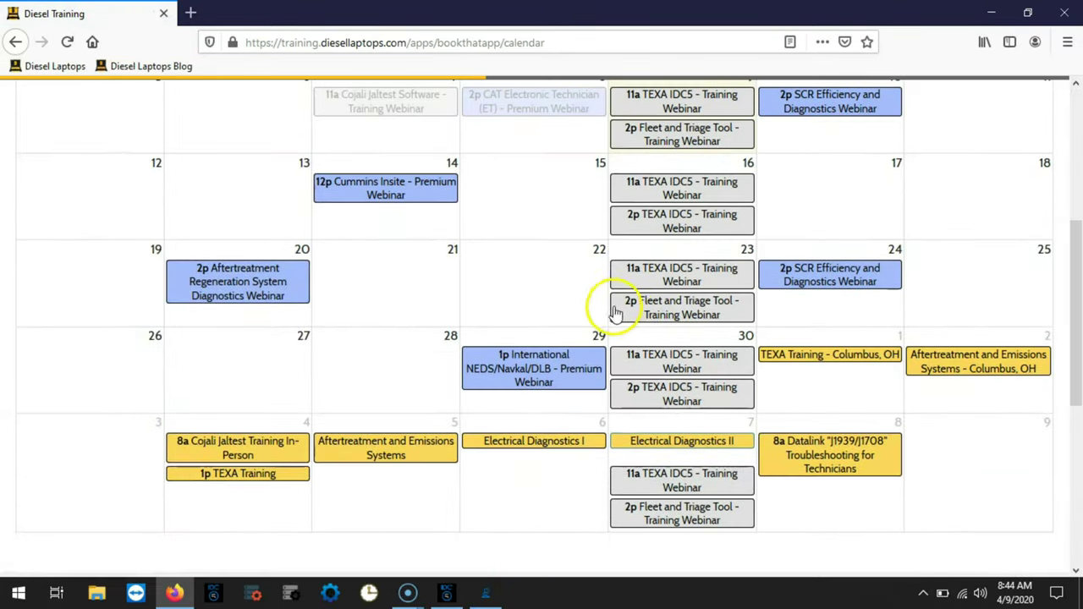
pyautogui.click(1068, 15)
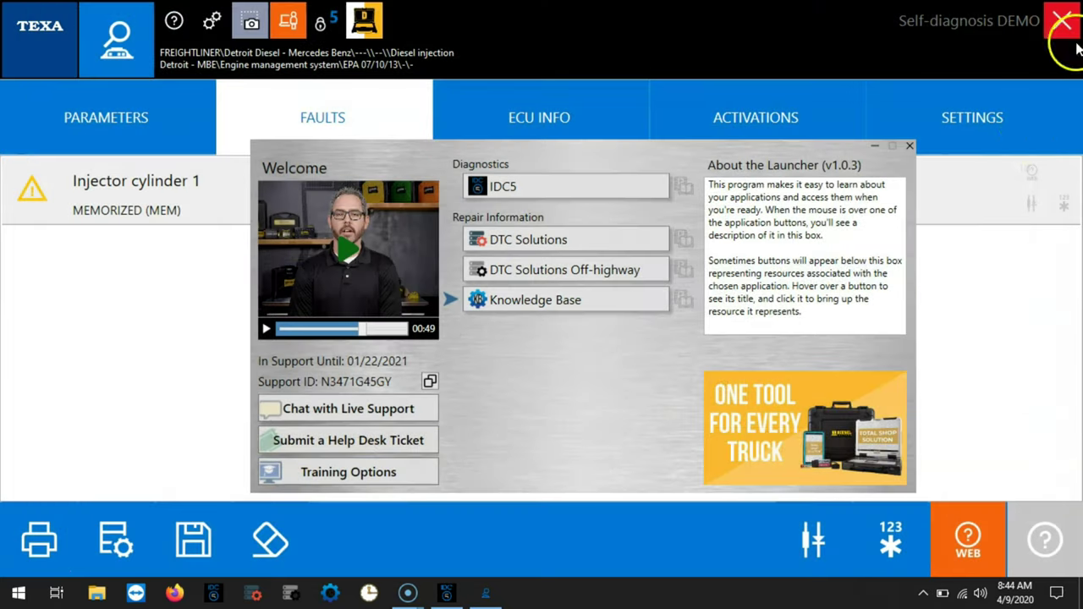
# - Review the launcher's descriptions of DTC Solutions, DTC Solutions Off-highway and Knowledge Base
pyautogui.moveTo(618, 235)
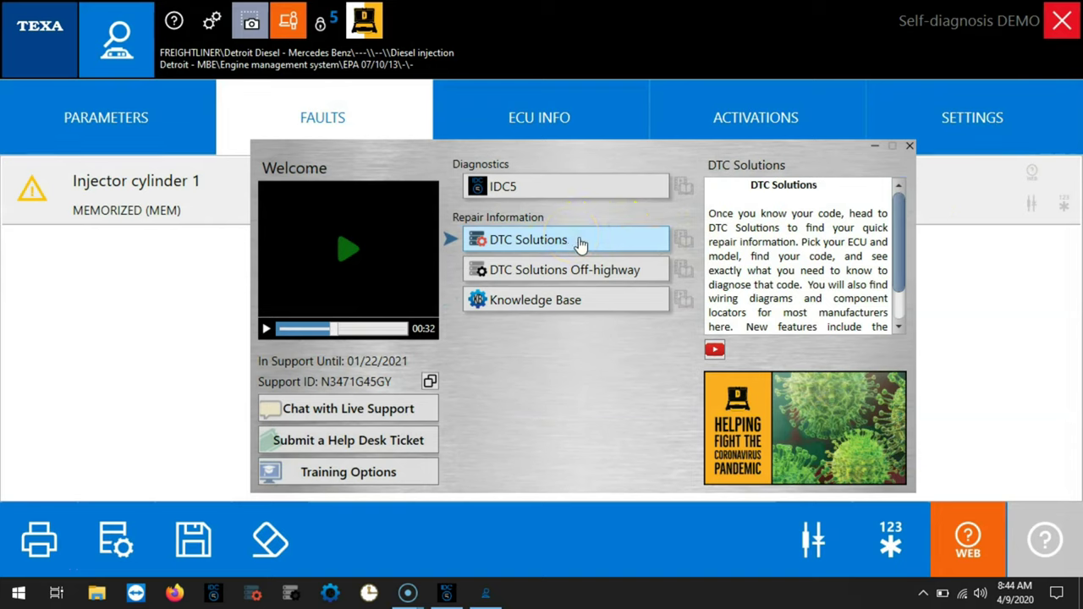
pyautogui.click(572, 276)
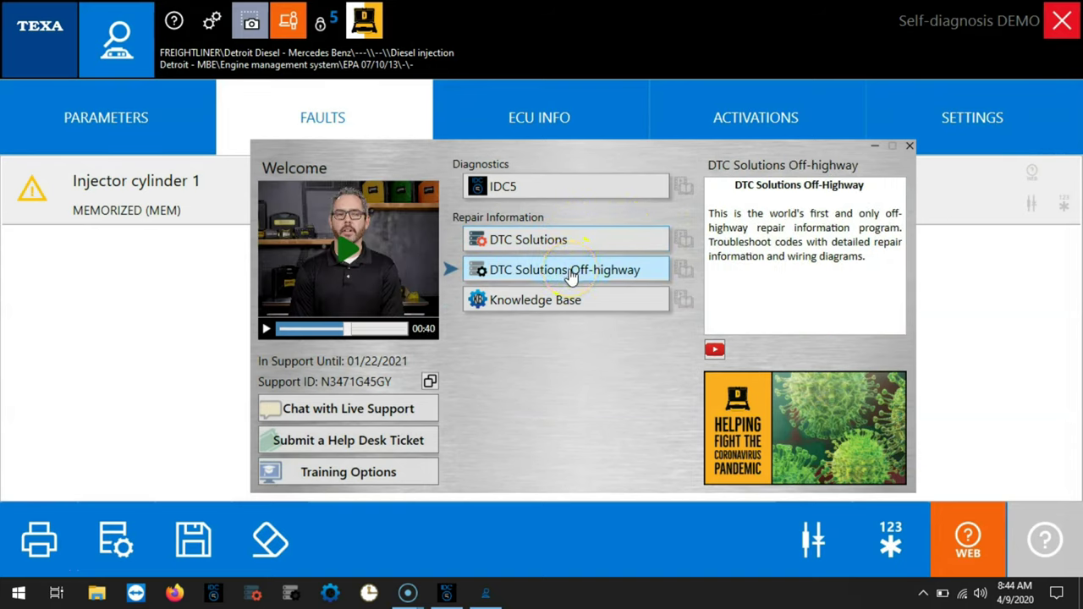
pyautogui.click(560, 301)
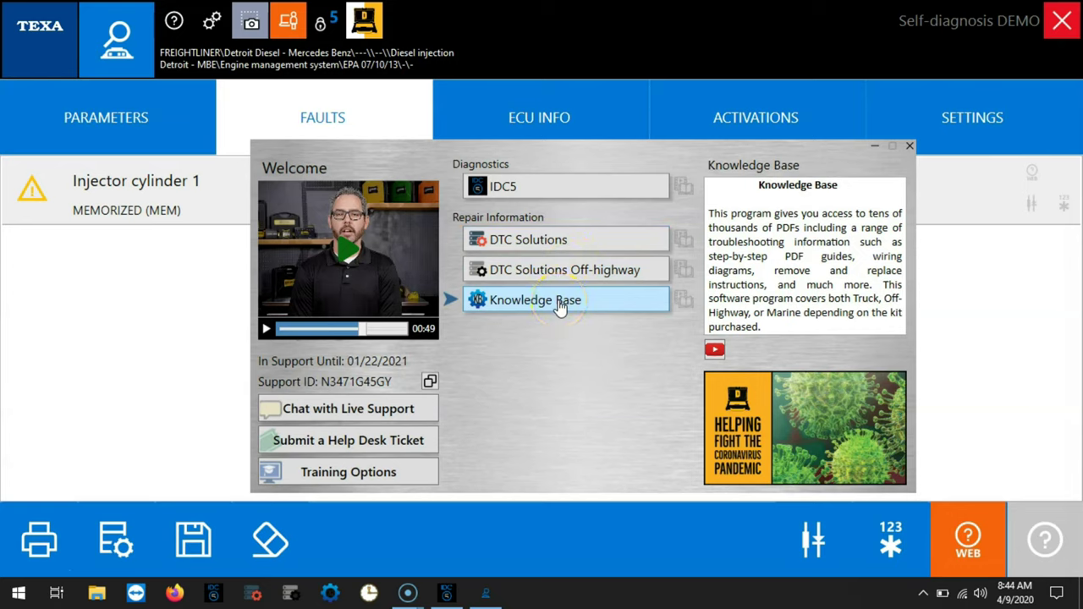
# - Launch DTC Solutions and load the fault codes for manufacturer Isuzu, model F-Series 4HK1 5.2L (2018-19)
pyautogui.click(589, 243)
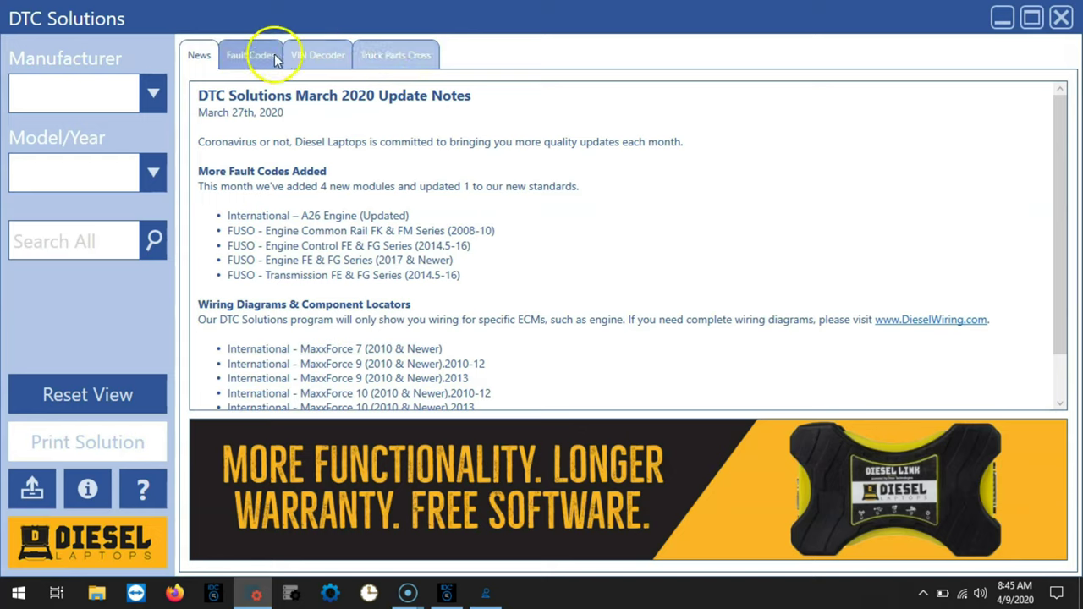
pyautogui.click(152, 91)
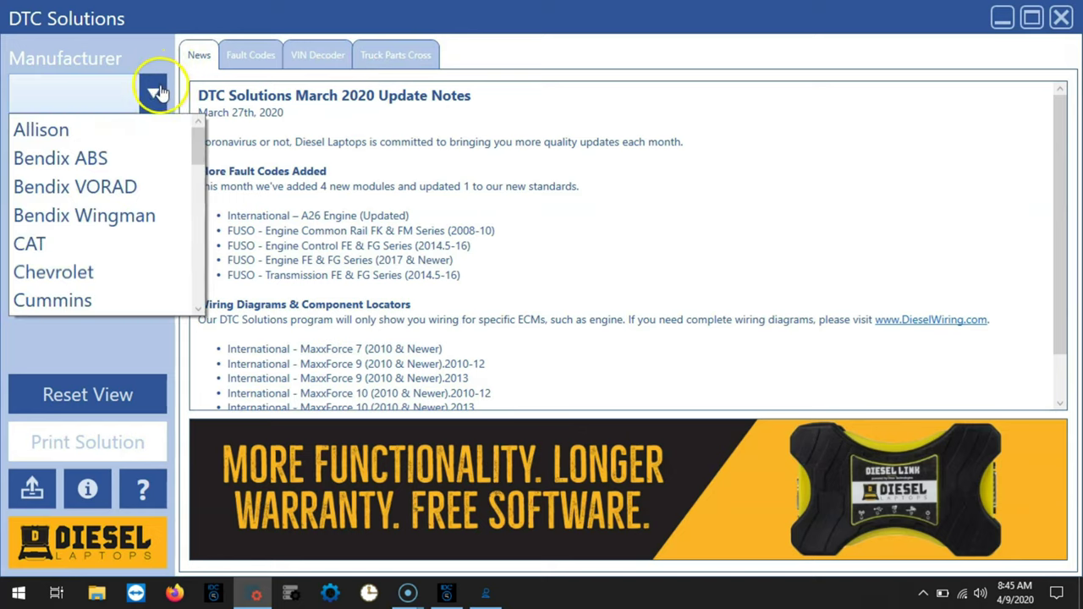
pyautogui.scroll(-3, 98, 181)
pyautogui.scroll(-2, 99, 174)
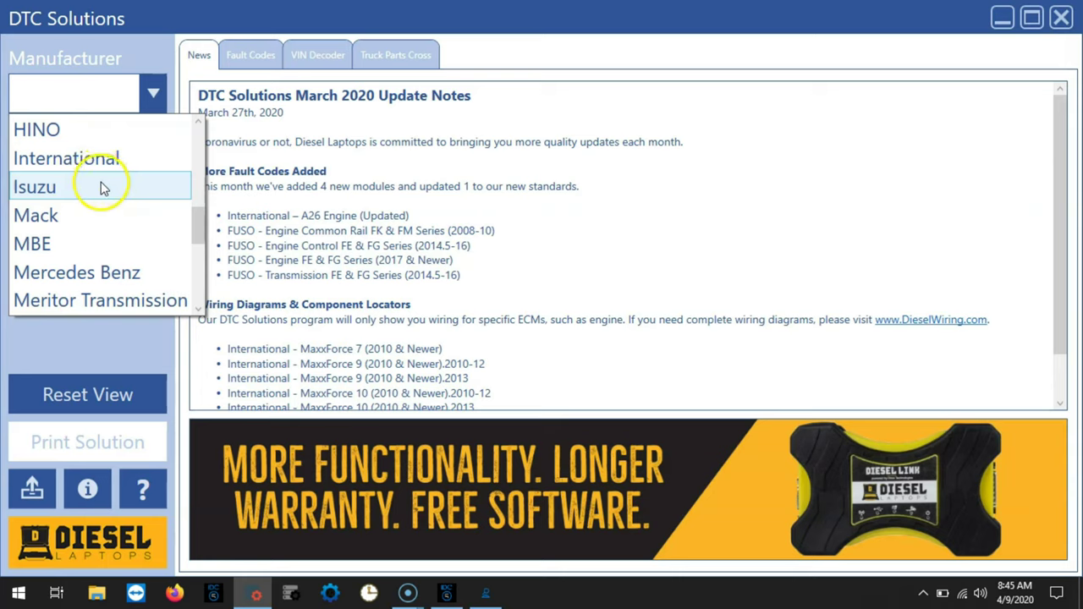
pyautogui.click(110, 188)
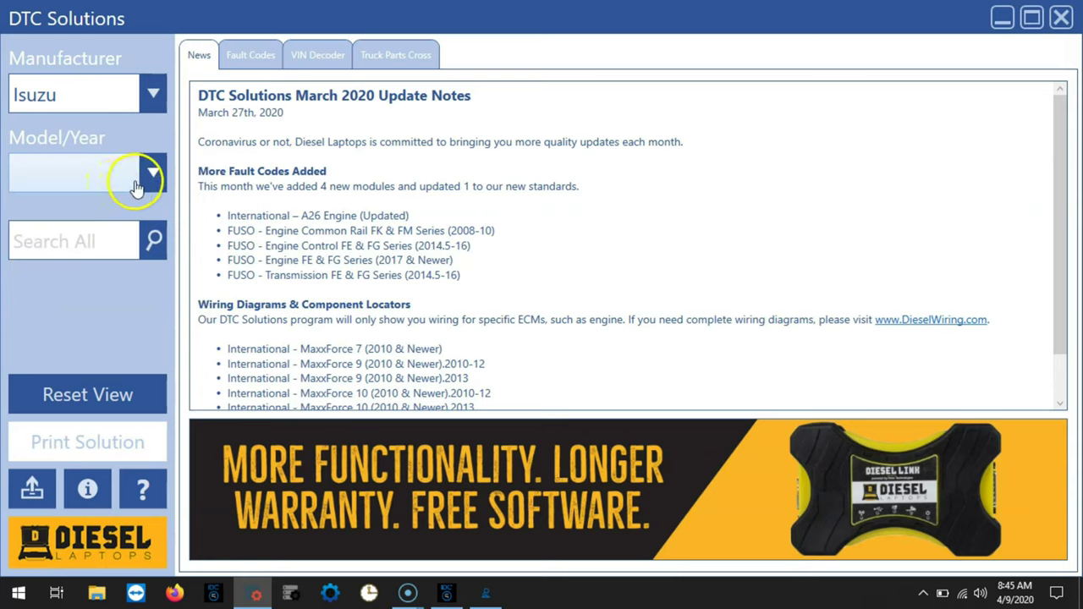
pyautogui.click(151, 176)
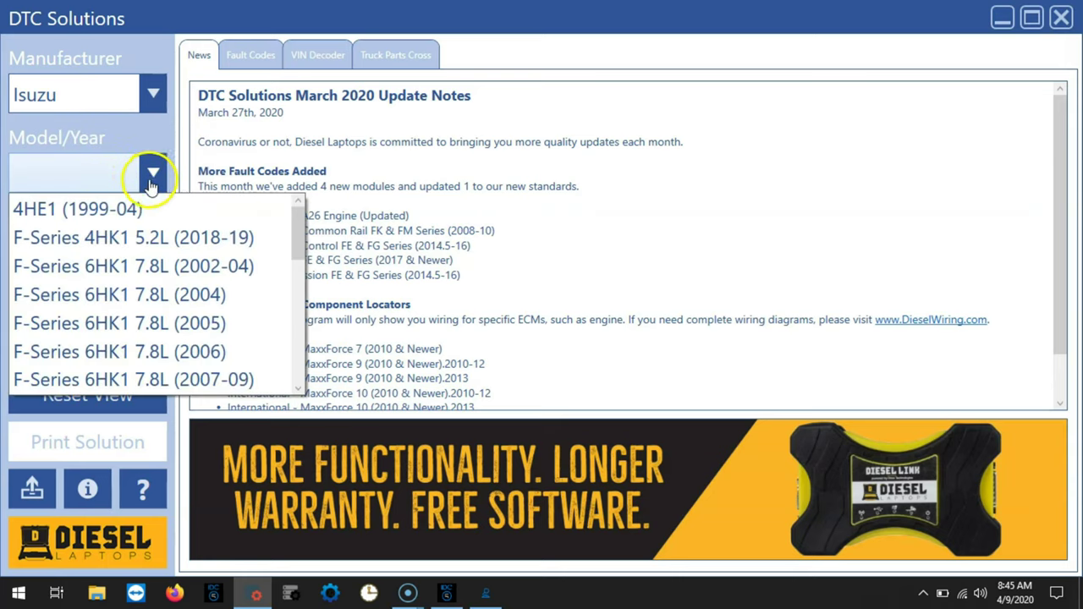
pyautogui.click(129, 241)
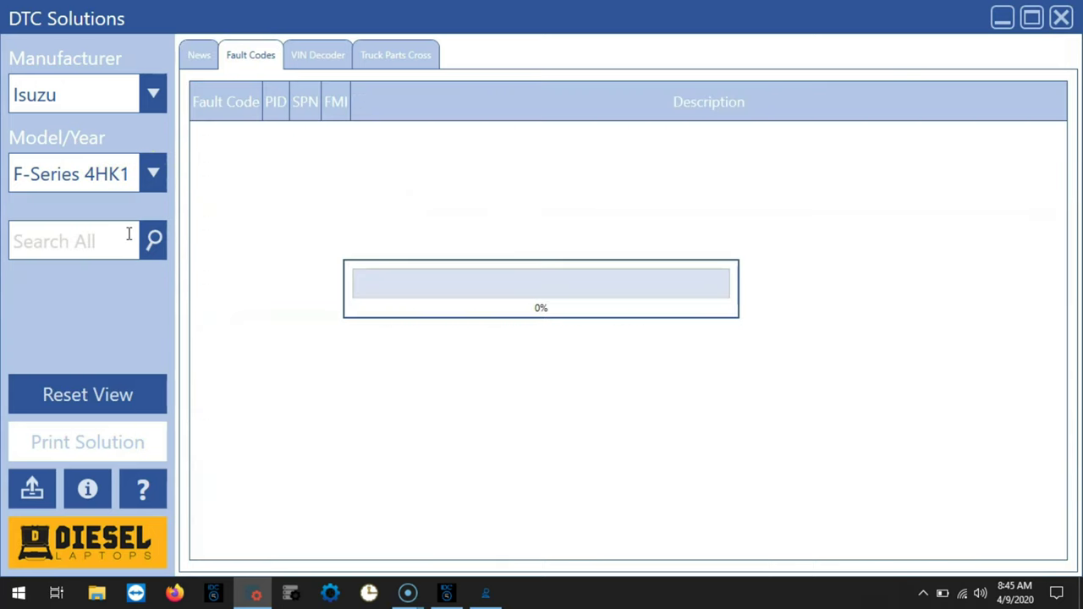
# - Expand fault code P0080, Exhaust Valve Control Solenoid Circuit High Voltage, and read its description and its running, setting and clearing conditions
pyautogui.scroll(-1, 289, 248)
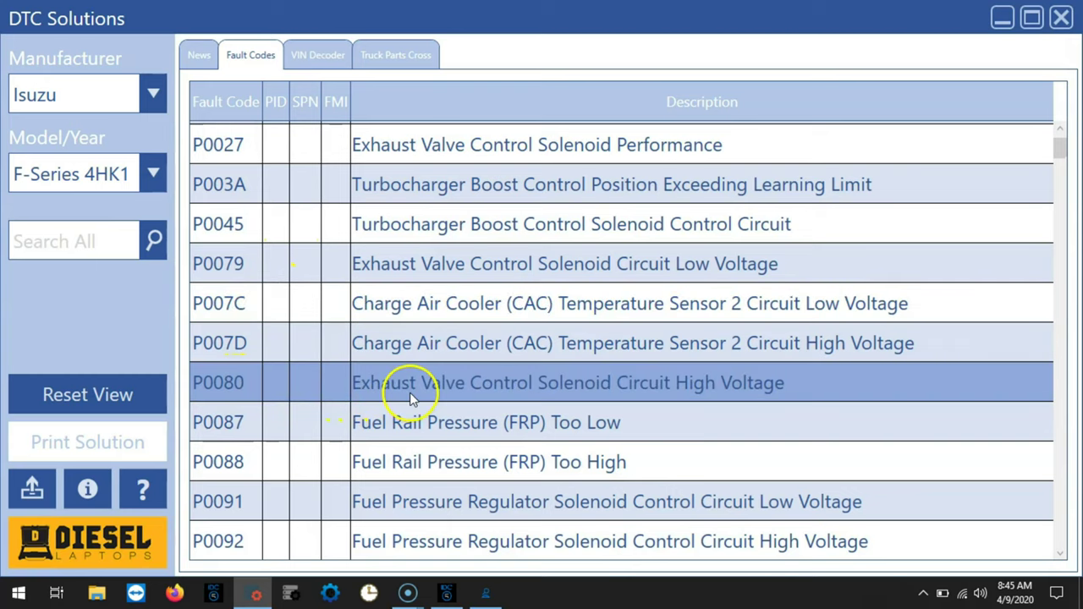
pyautogui.click(404, 393)
pyautogui.scroll(-2, 409, 395)
pyautogui.scroll(-5, 411, 398)
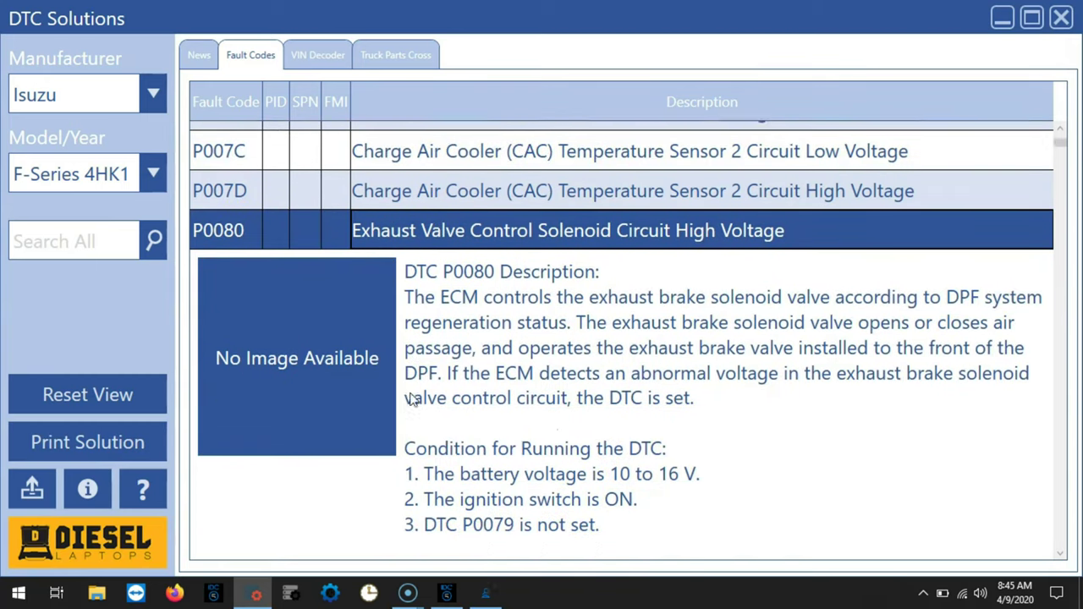
pyautogui.scroll(-4, 411, 398)
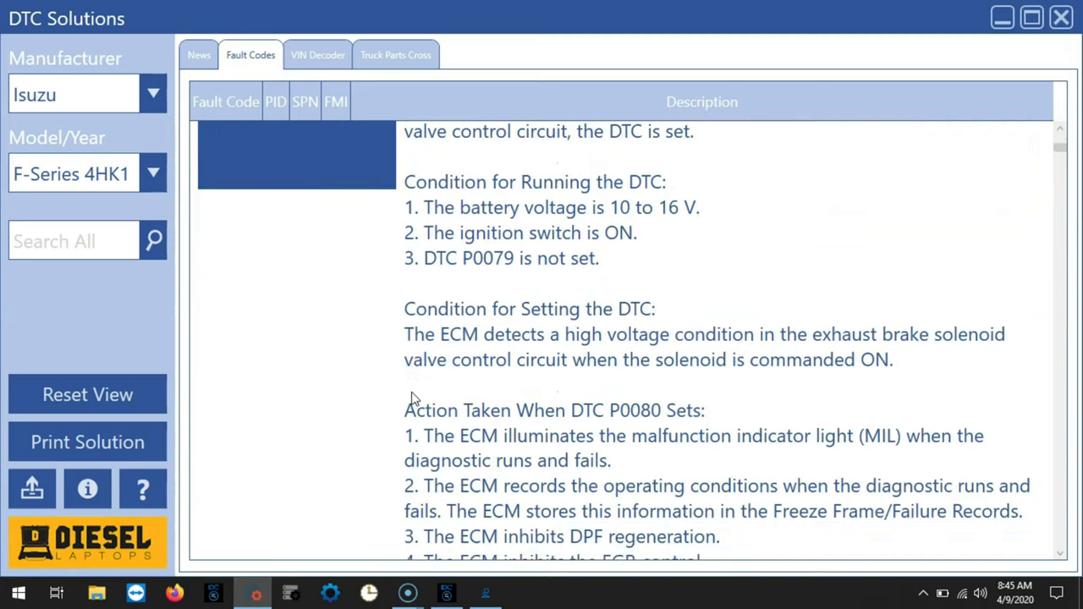
pyautogui.scroll(-3, 411, 397)
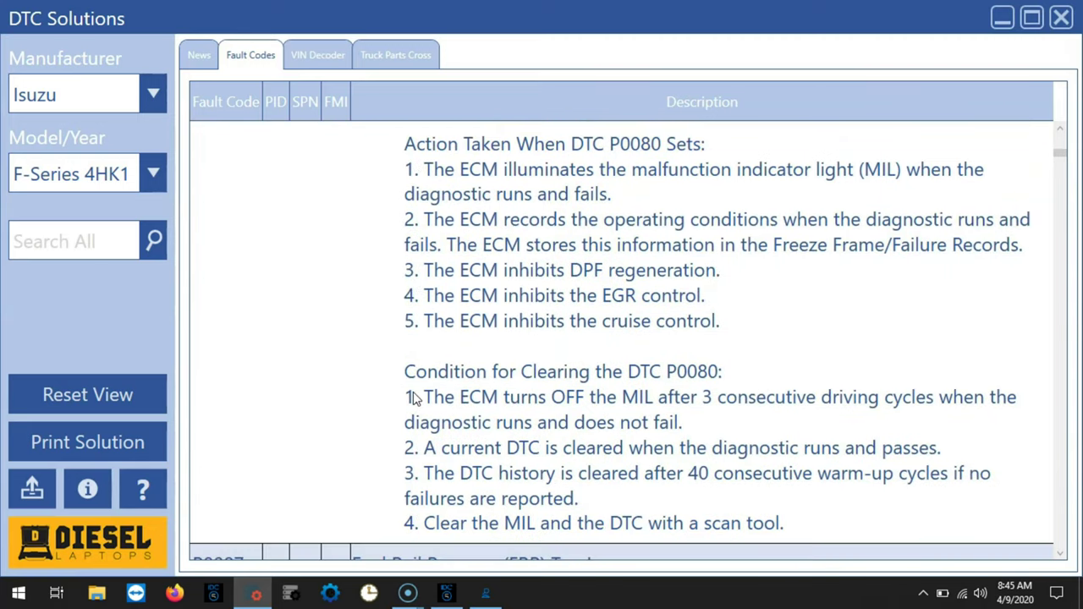
pyautogui.scroll(10, 411, 398)
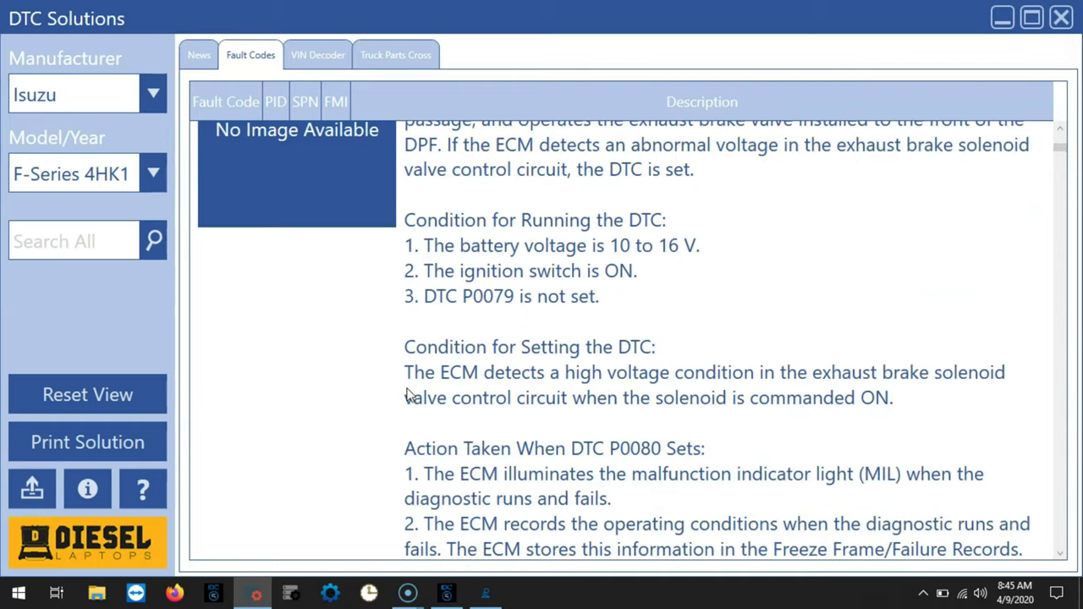
pyautogui.scroll(3, 411, 398)
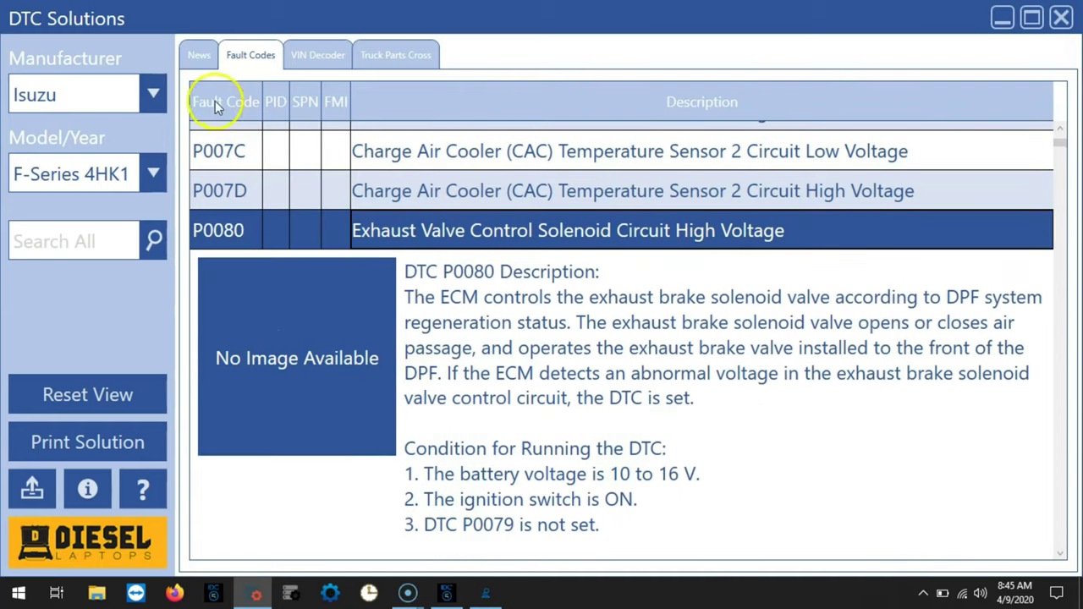
pyautogui.click(154, 95)
pyautogui.scroll(4, 127, 139)
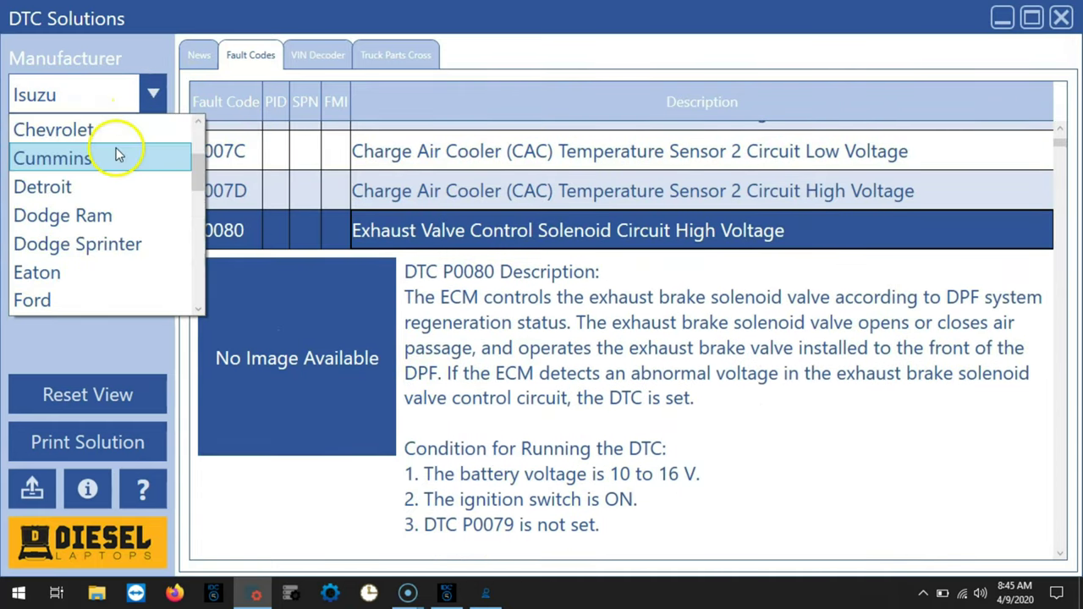
pyautogui.click(119, 157)
pyautogui.click(152, 170)
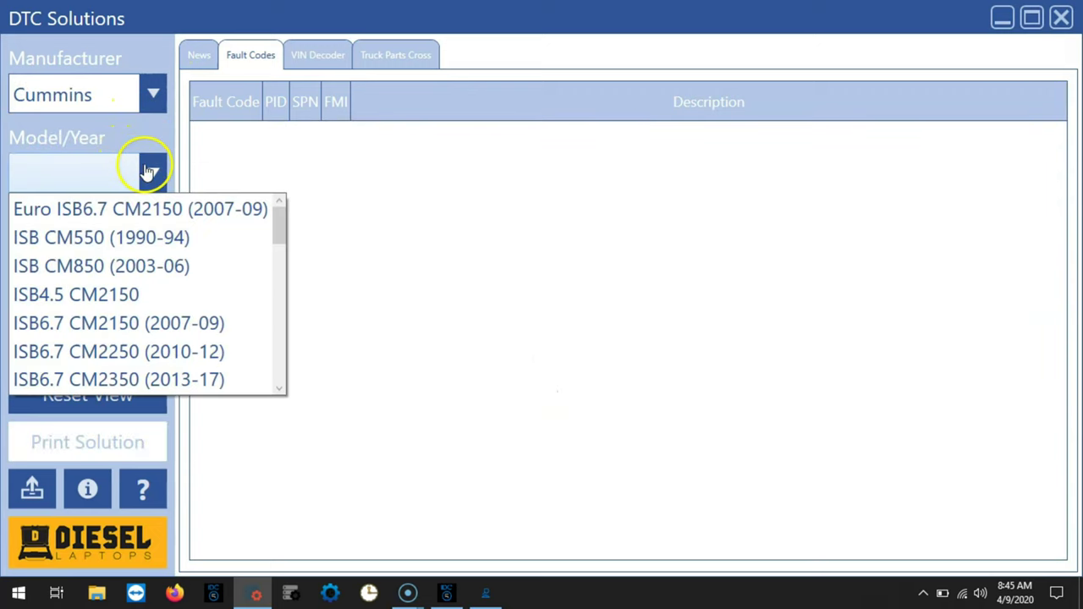
pyautogui.click(151, 378)
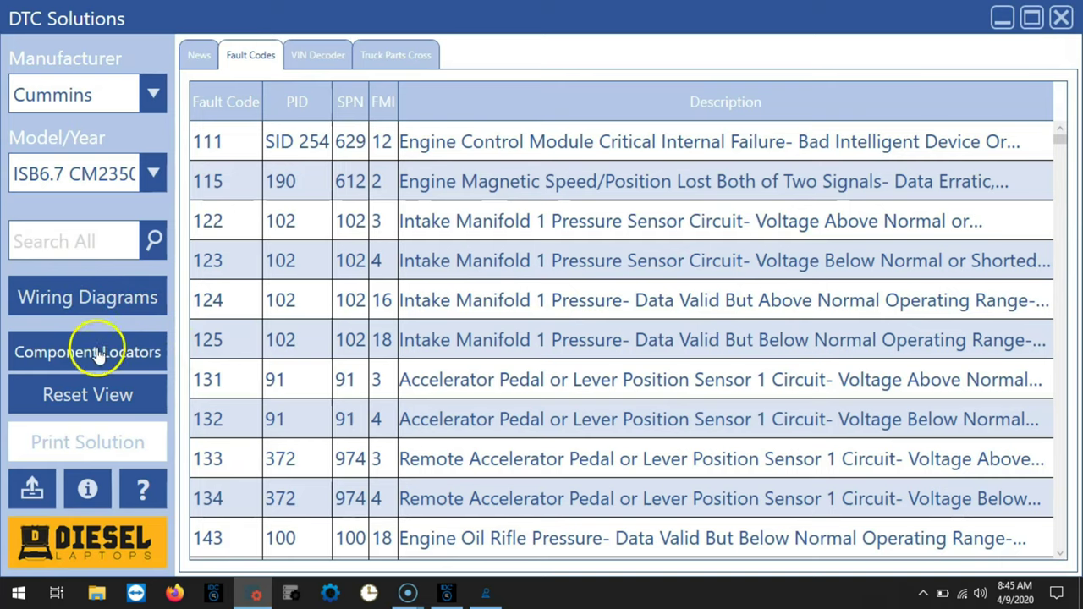
pyautogui.click(88, 297)
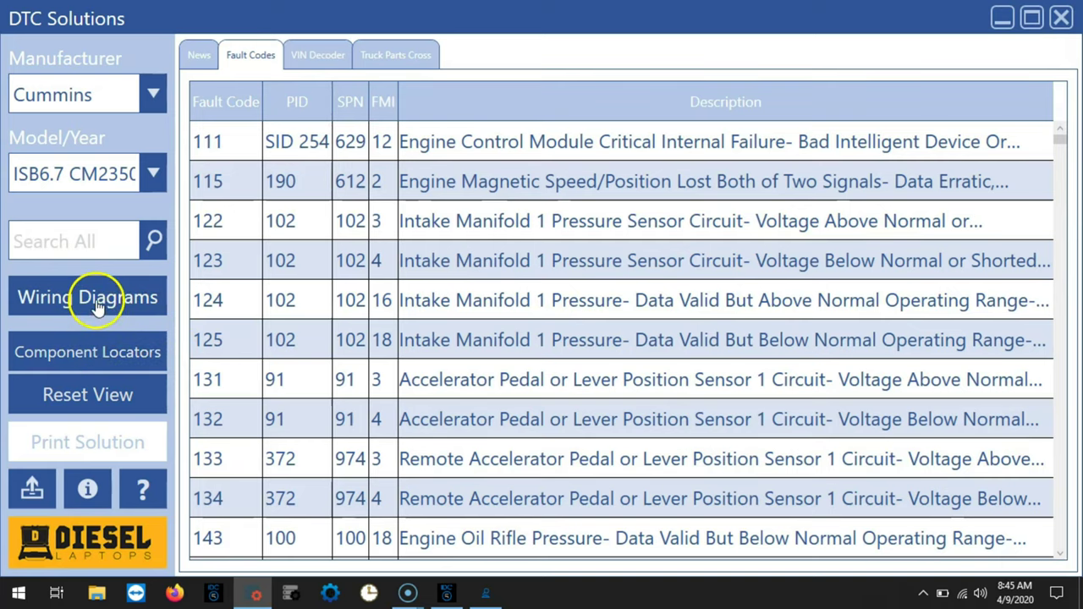
pyautogui.scroll(-10, 1012, 177)
pyautogui.scroll(-10, 1016, 179)
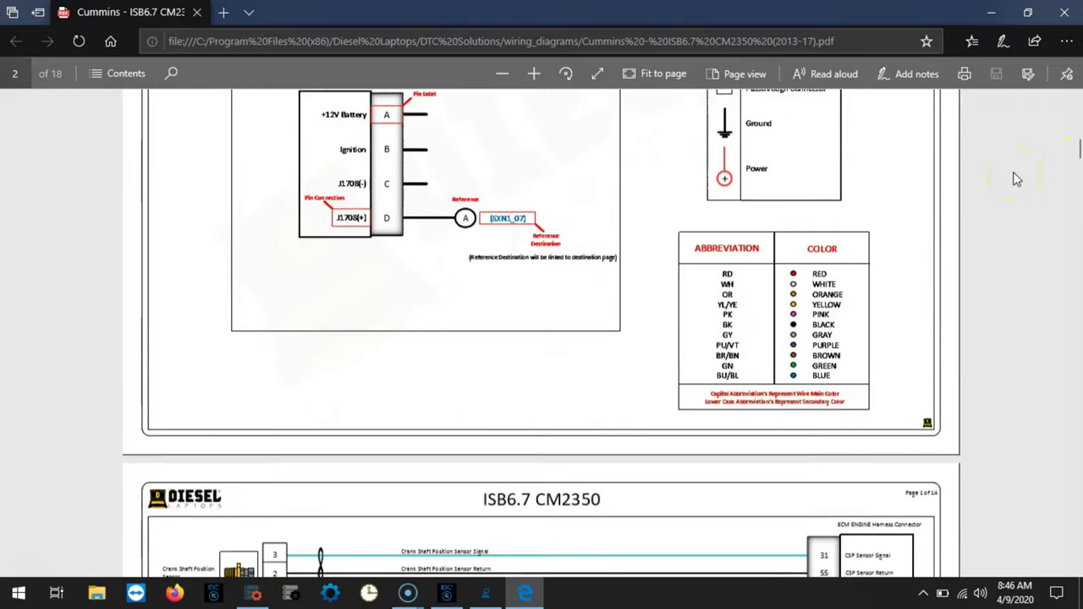
pyautogui.scroll(-5, 1016, 179)
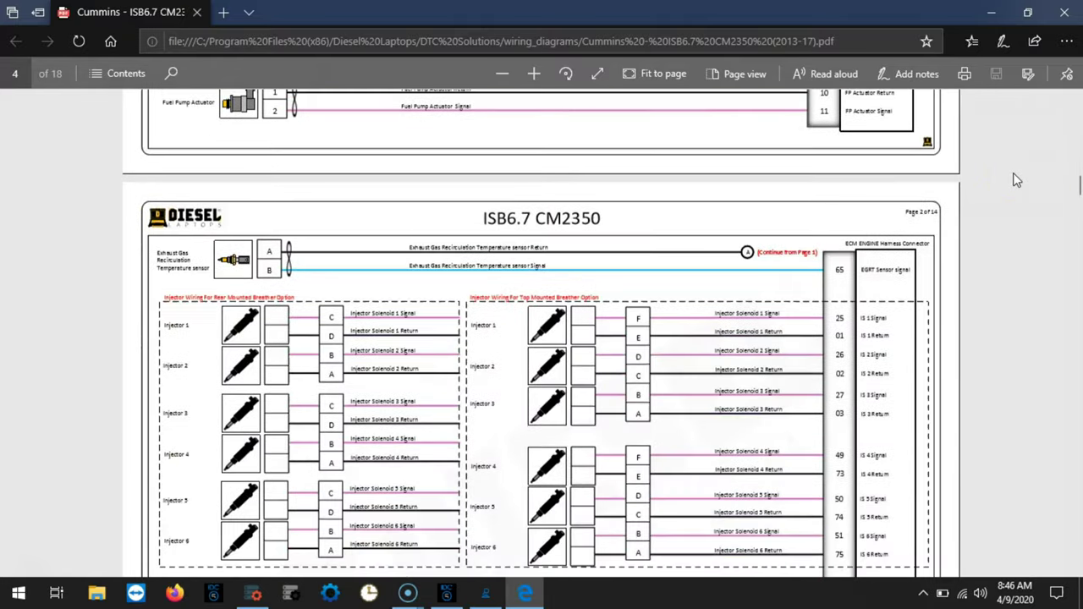
pyautogui.scroll(-10, 1016, 180)
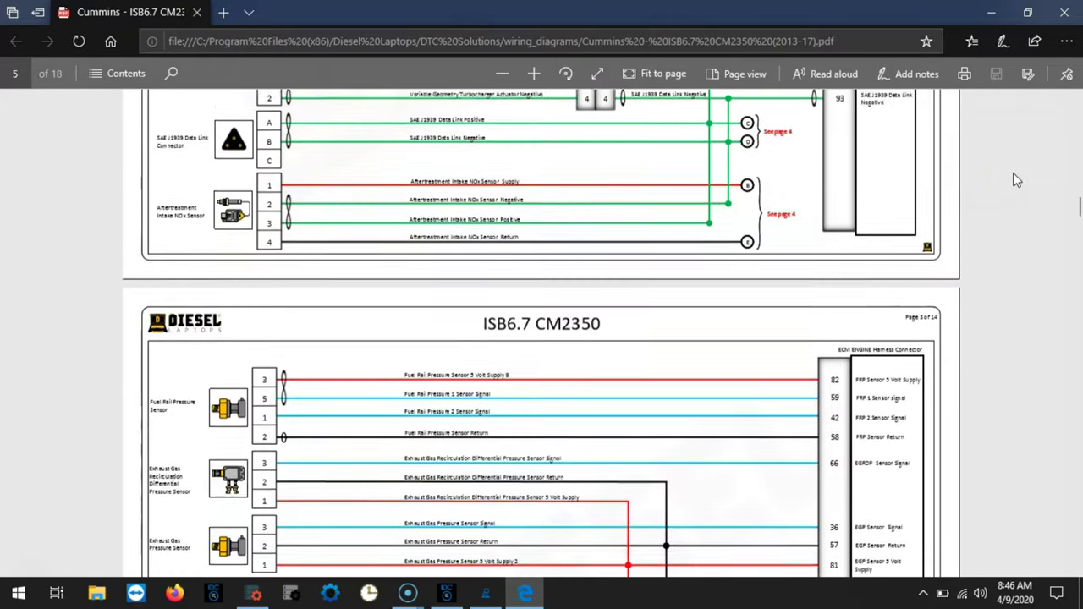
pyautogui.scroll(-5, 1015, 180)
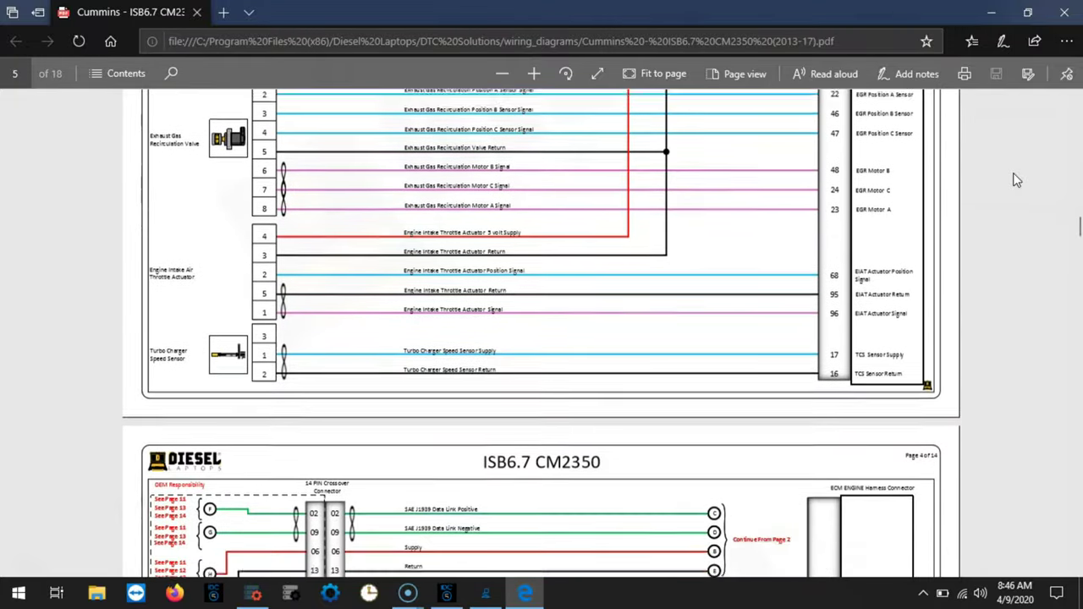
pyautogui.scroll(-8, 1011, 186)
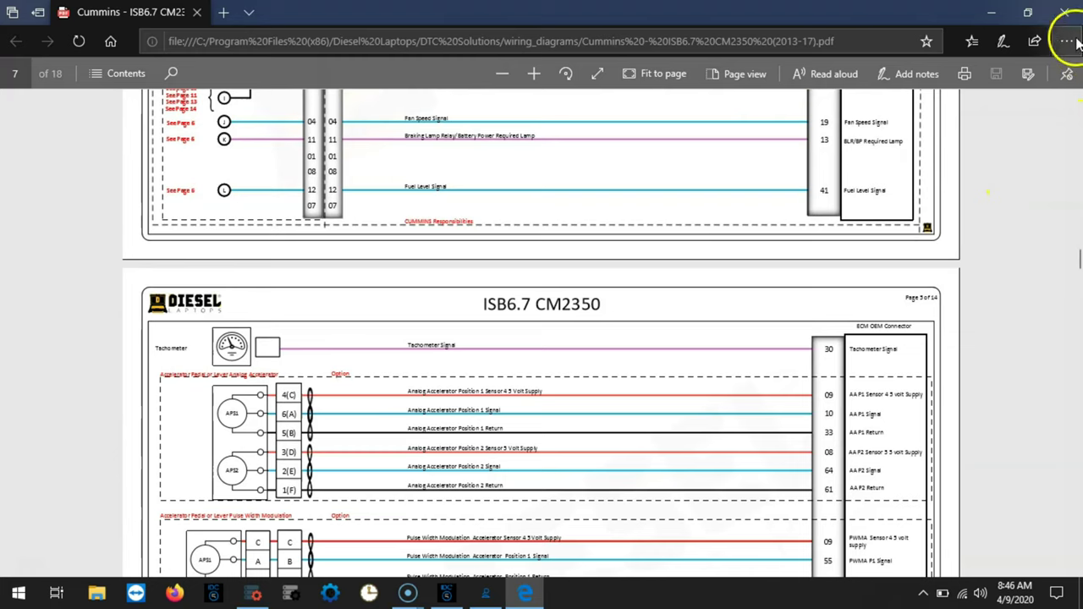
pyautogui.click(1065, 15)
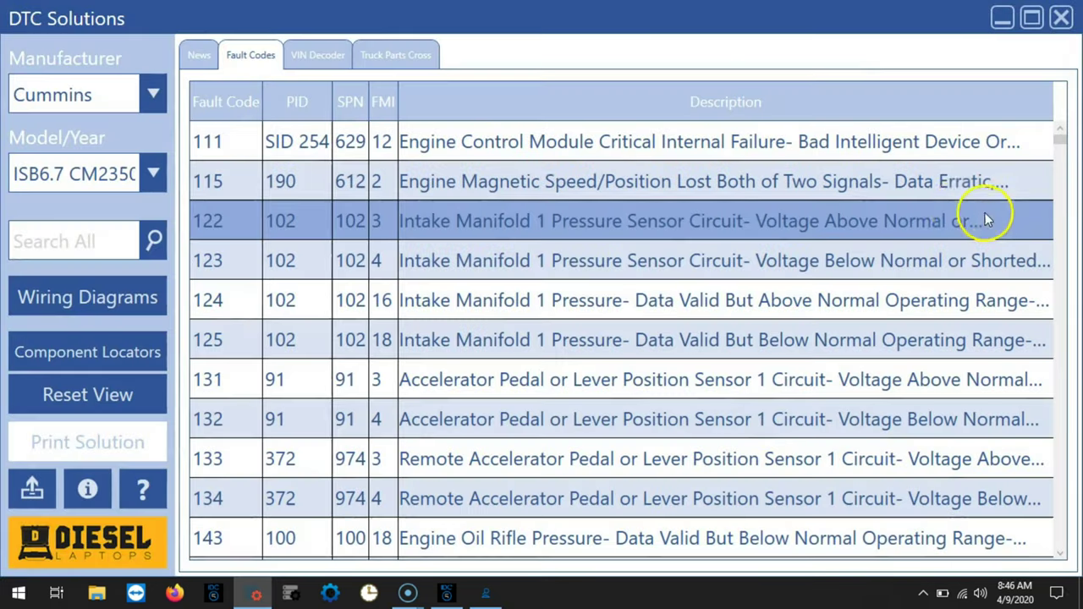
# - Close DTC Solutions, review the launcher's Off-highway and Knowledge Base descriptions, and launch Knowledge Base in a maximized window
pyautogui.click(1060, 18)
pyautogui.click(650, 284)
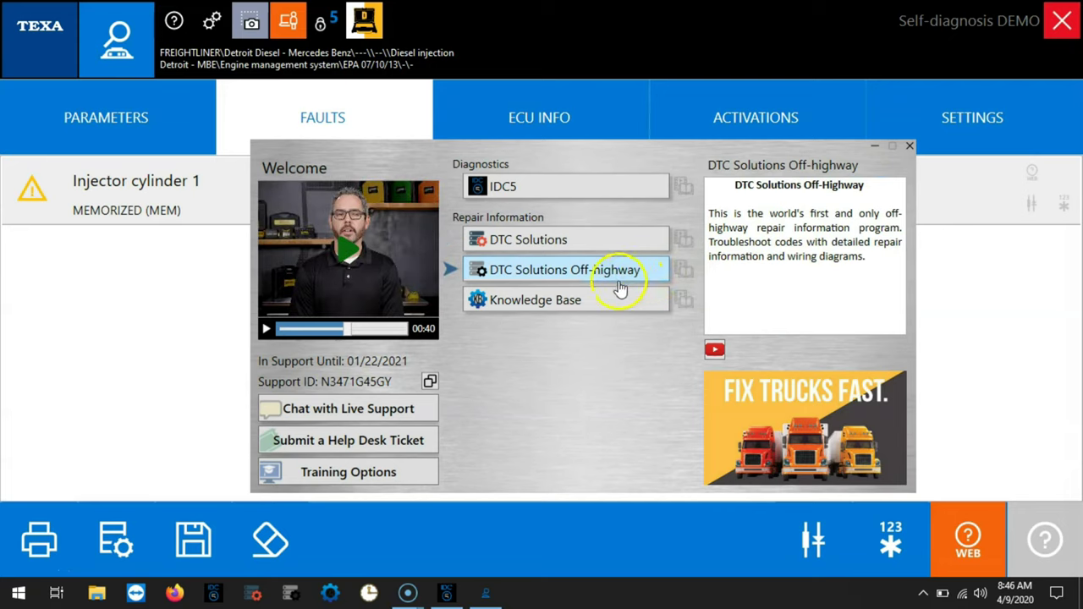
pyautogui.click(587, 299)
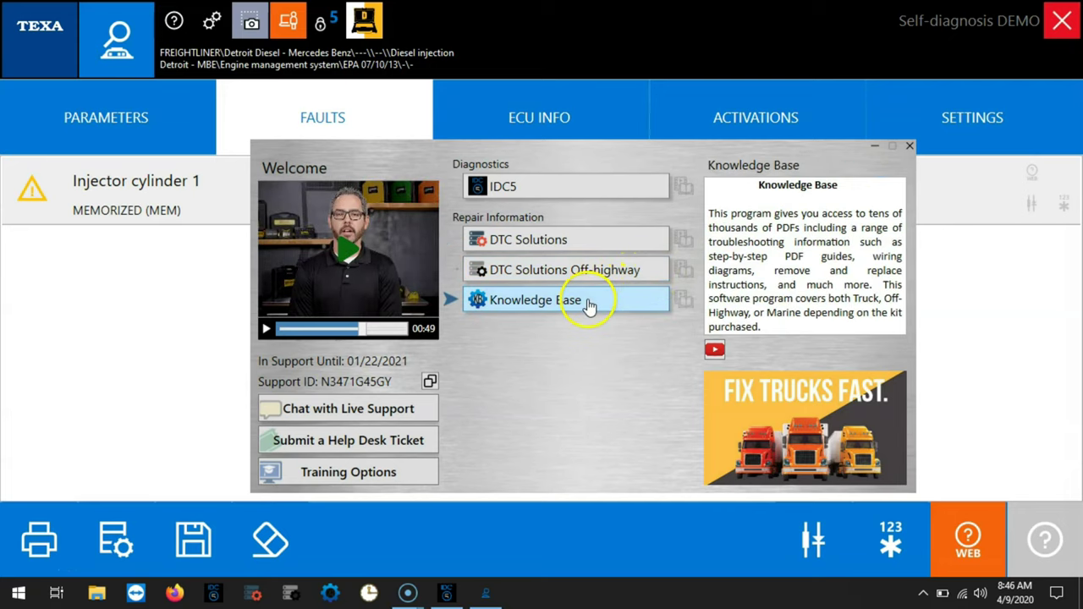
pyautogui.doubleClick(589, 302)
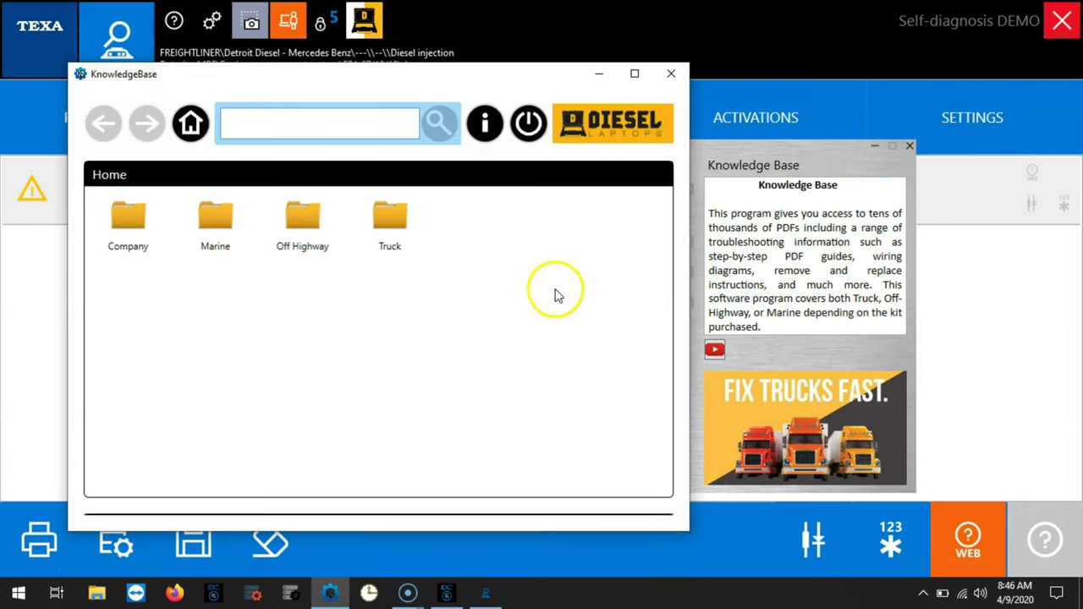
pyautogui.click(635, 75)
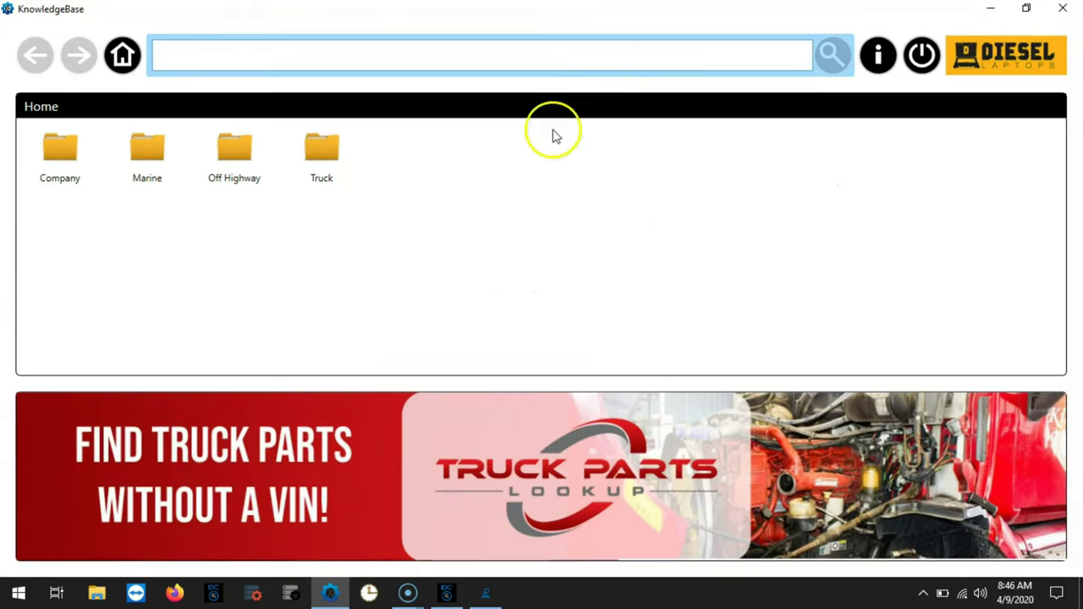
pyautogui.click(322, 174)
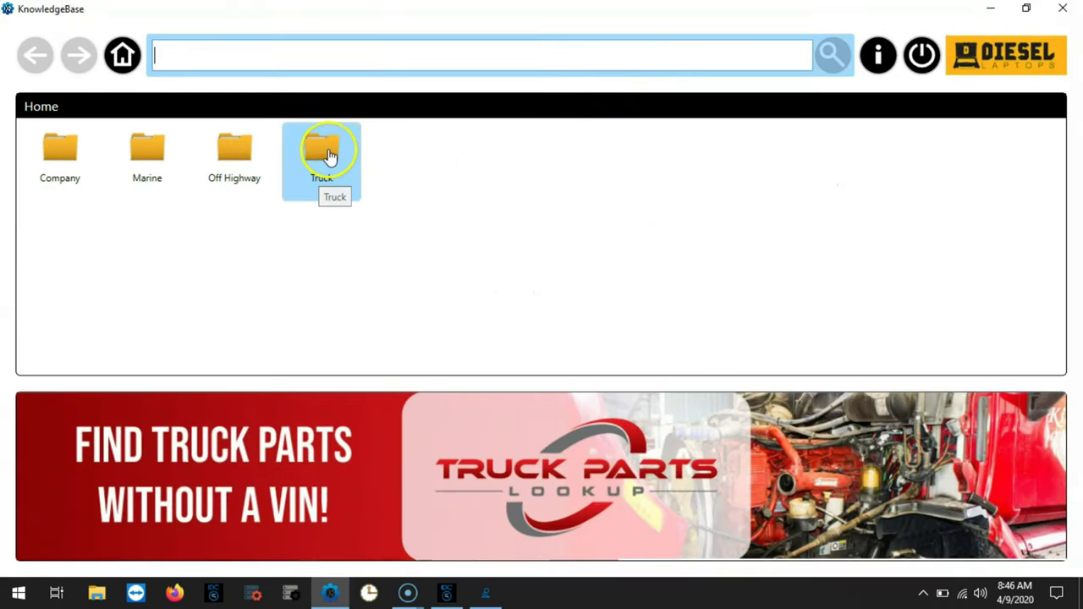
pyautogui.doubleClick(328, 157)
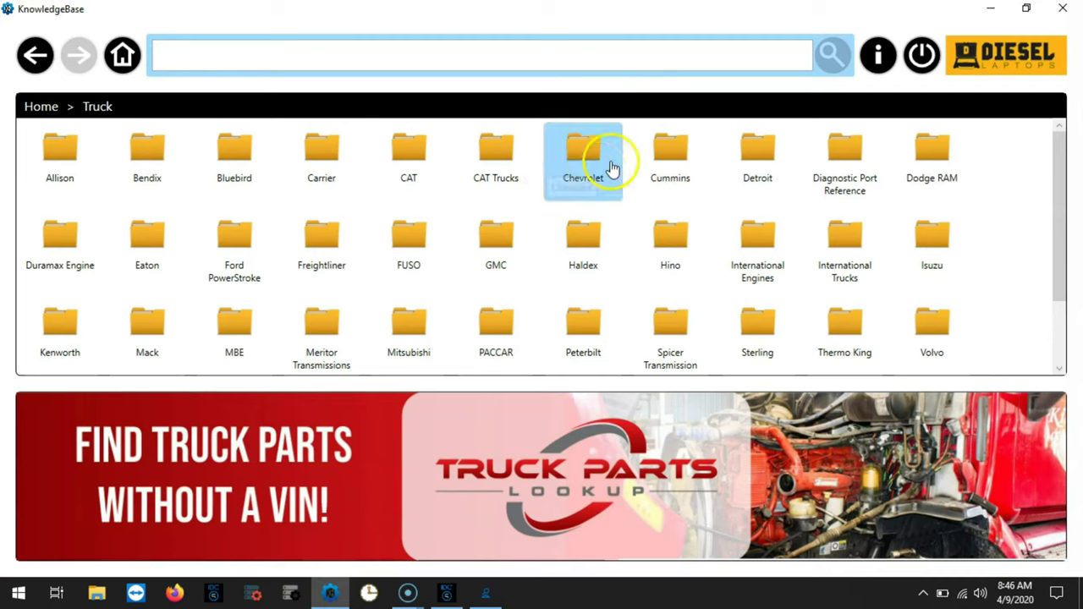
pyautogui.click(689, 175)
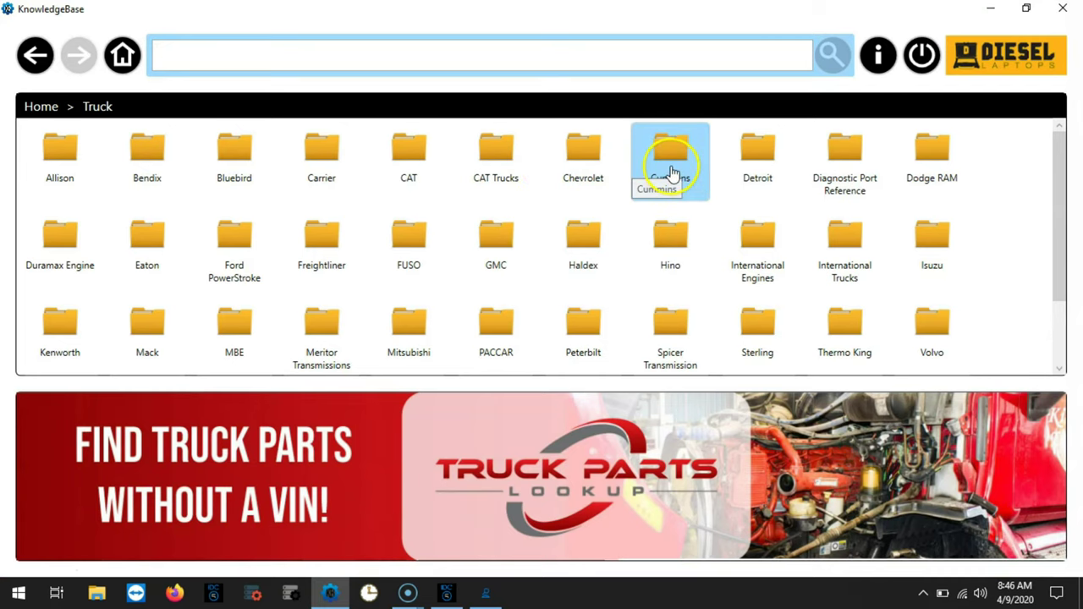
pyautogui.doubleClick(670, 173)
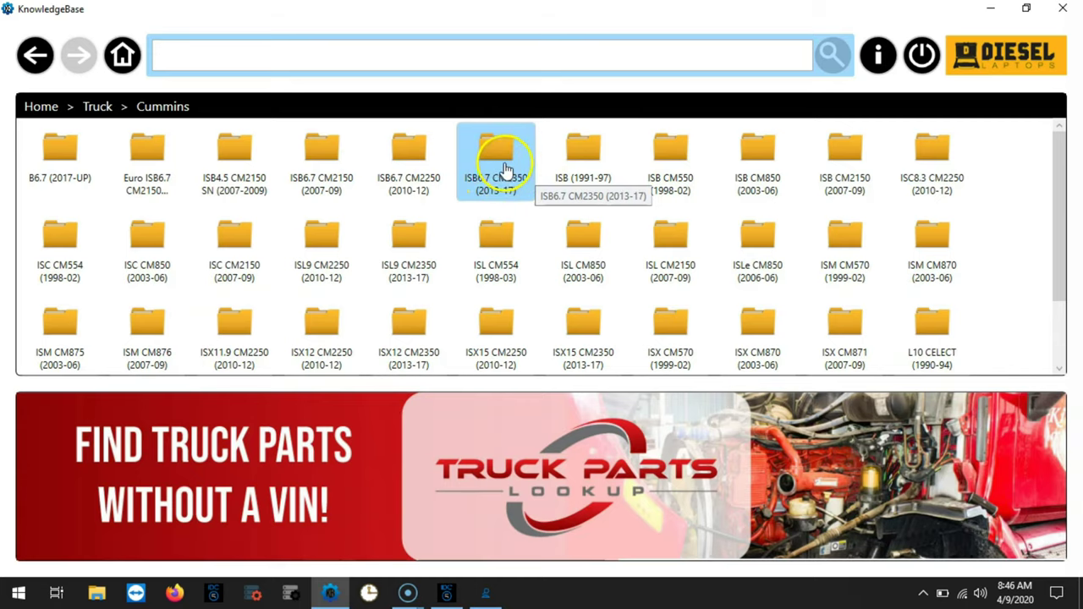
pyautogui.doubleClick(502, 175)
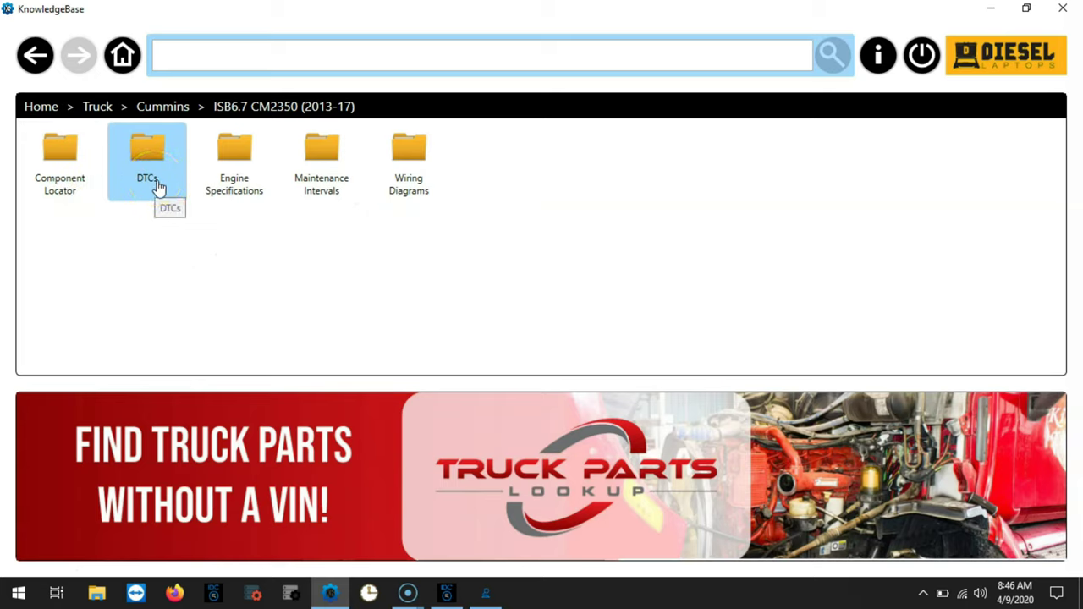
pyautogui.click(241, 186)
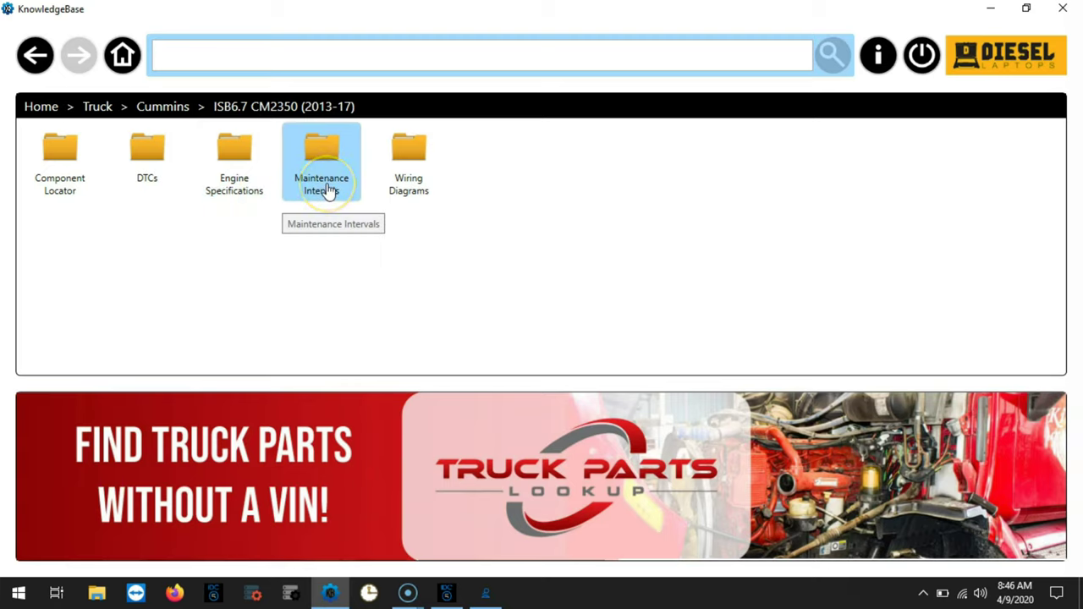
pyautogui.click(416, 189)
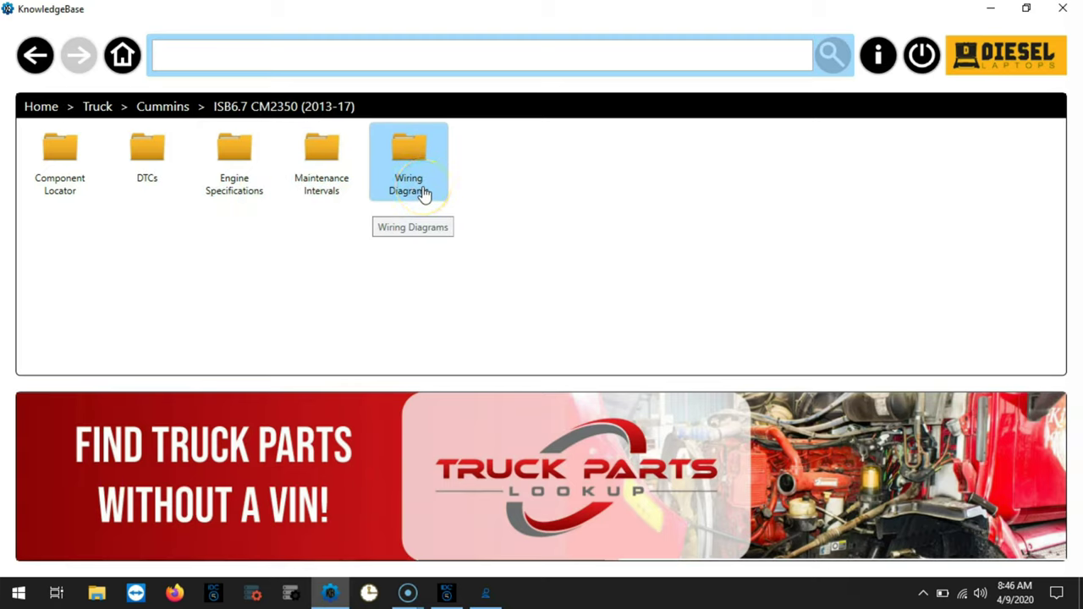
# - Open 123.pdf from the DTCs folder and read the fault's description, clearing conditions, possible causes and troubleshooting steps
pyautogui.doubleClick(147, 182)
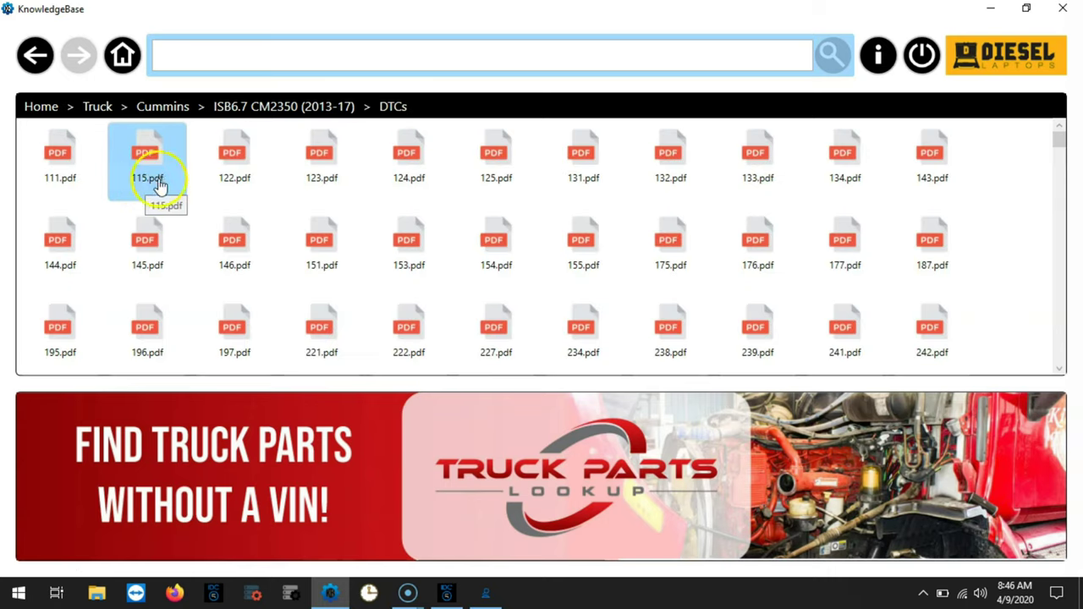
pyautogui.doubleClick(324, 167)
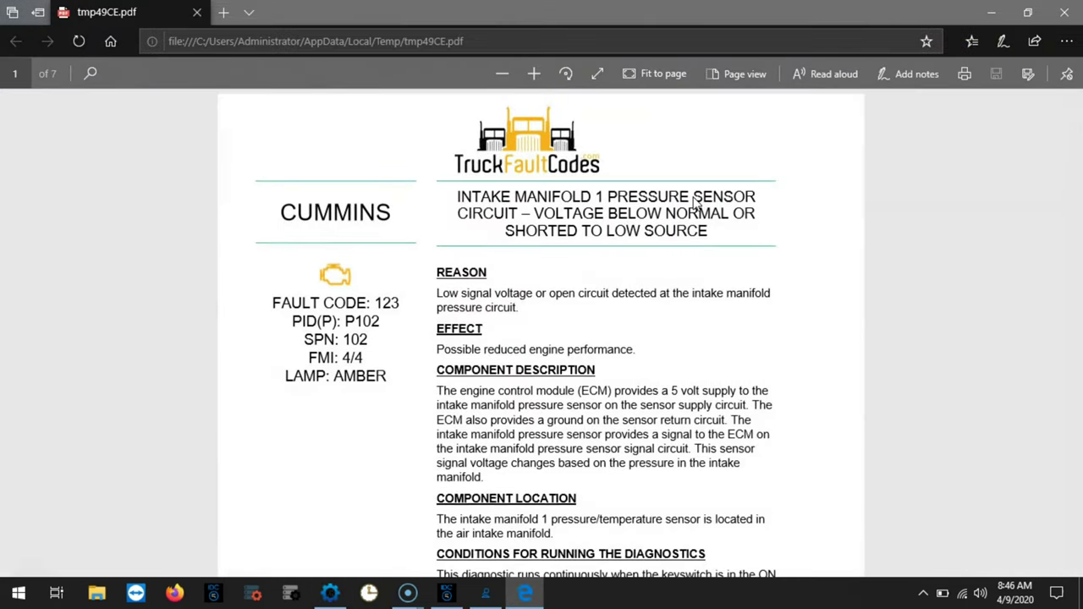
pyautogui.scroll(-5, 693, 203)
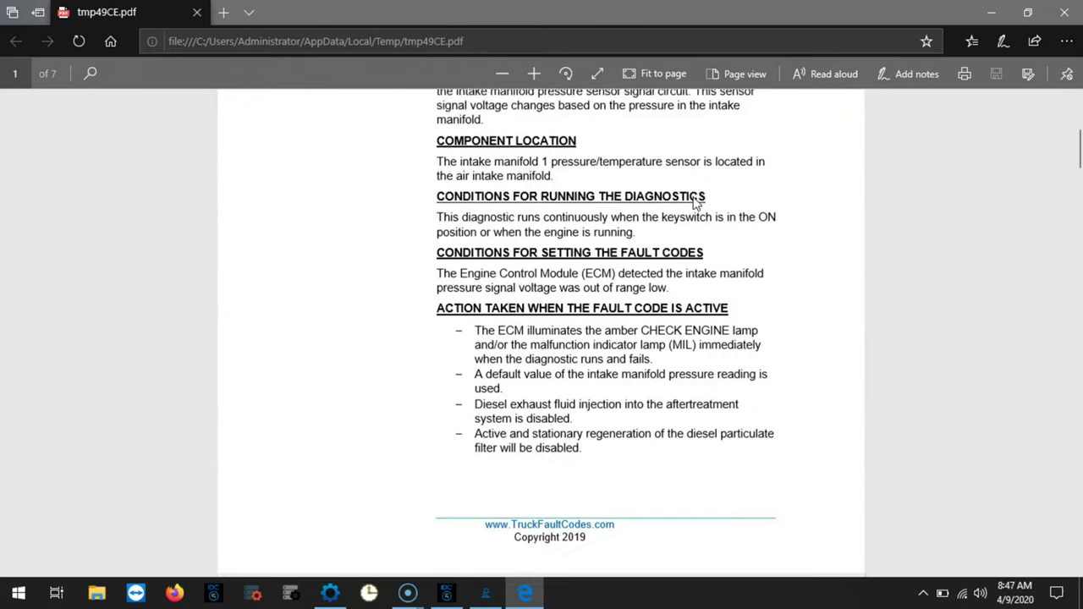
pyautogui.scroll(-6, 694, 203)
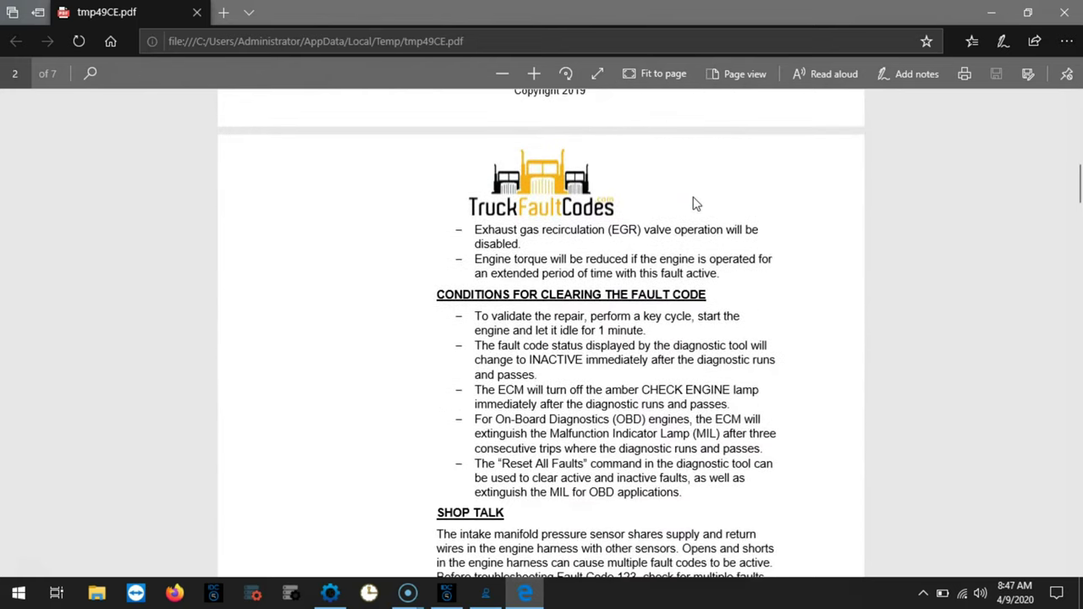
pyautogui.scroll(-5, 694, 203)
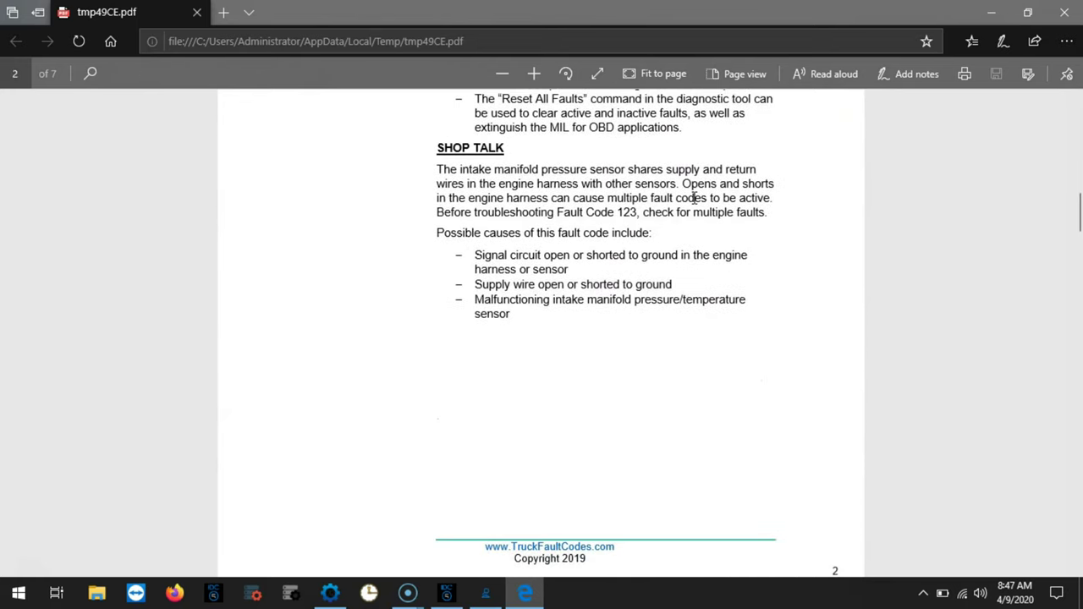
pyautogui.scroll(-5, 693, 199)
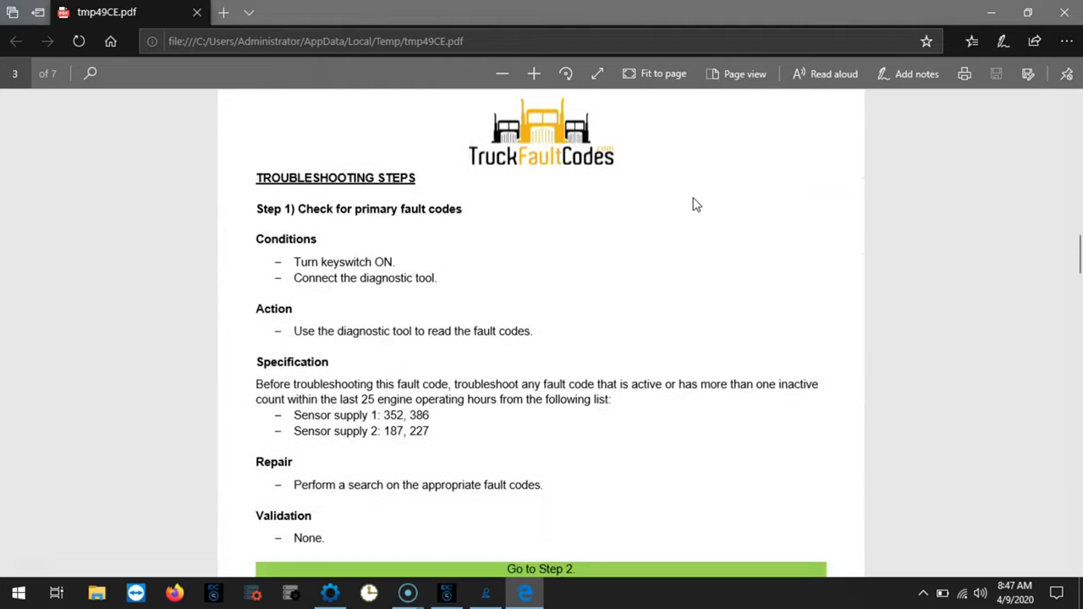
pyautogui.scroll(-4, 693, 203)
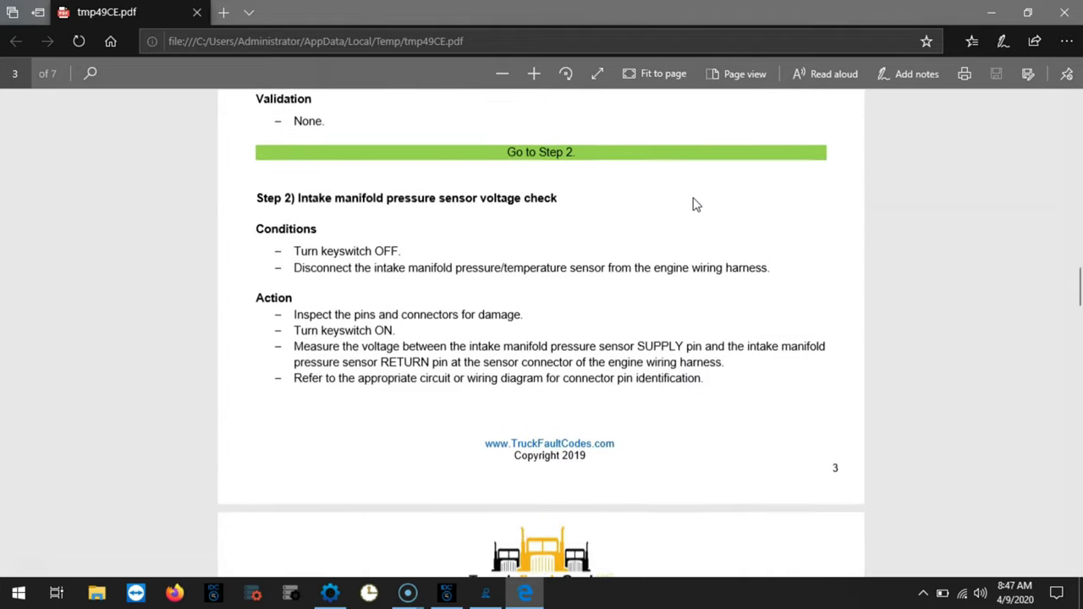
pyautogui.scroll(-5, 693, 203)
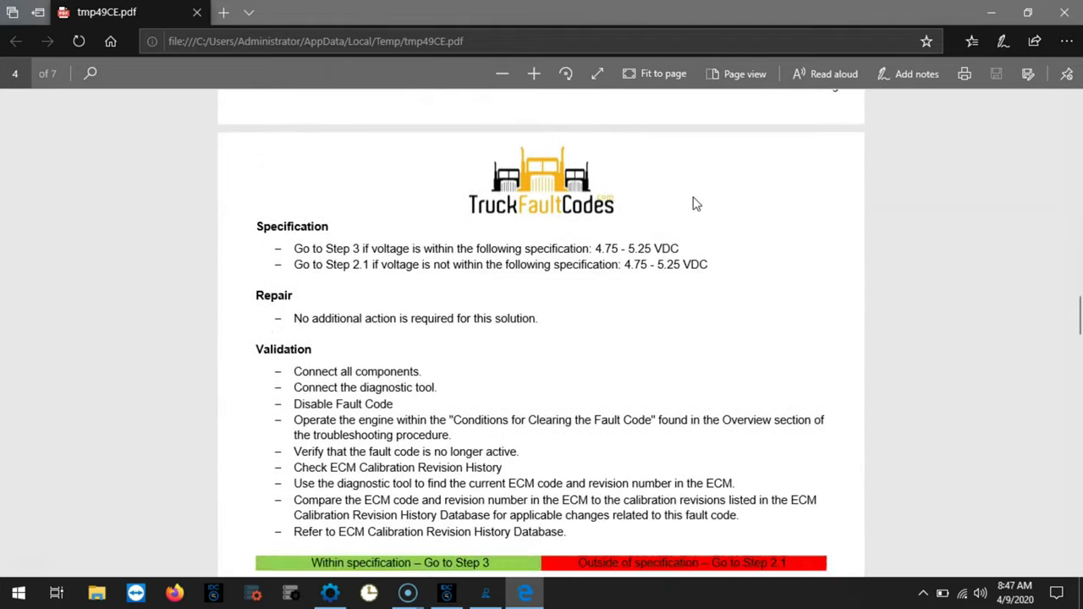